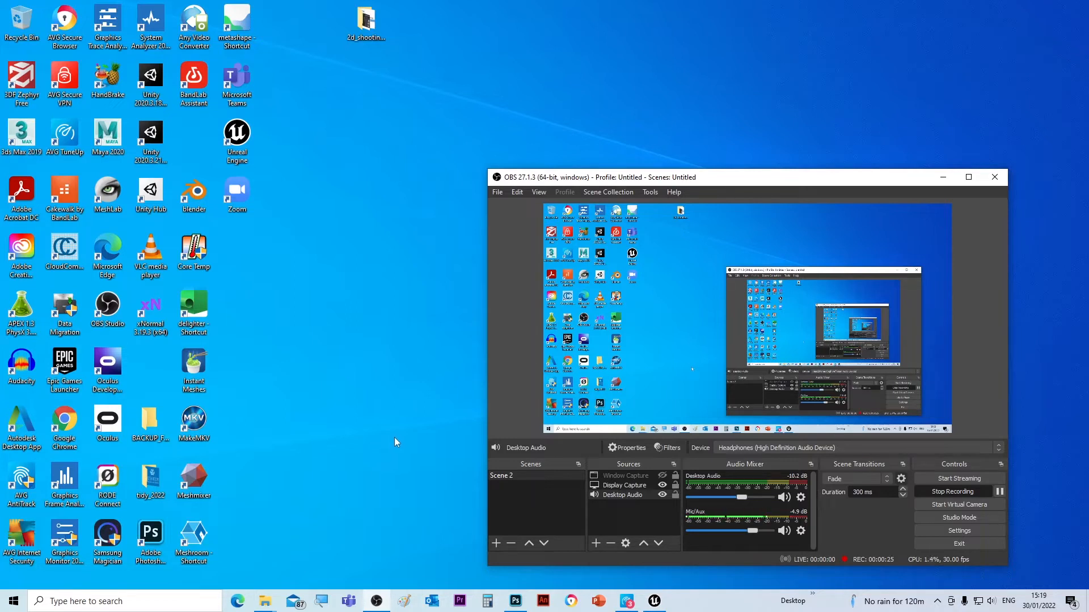
# - Launch Unreal Engine 4.27 from its desktop shortcut
pyautogui.click(237, 135)
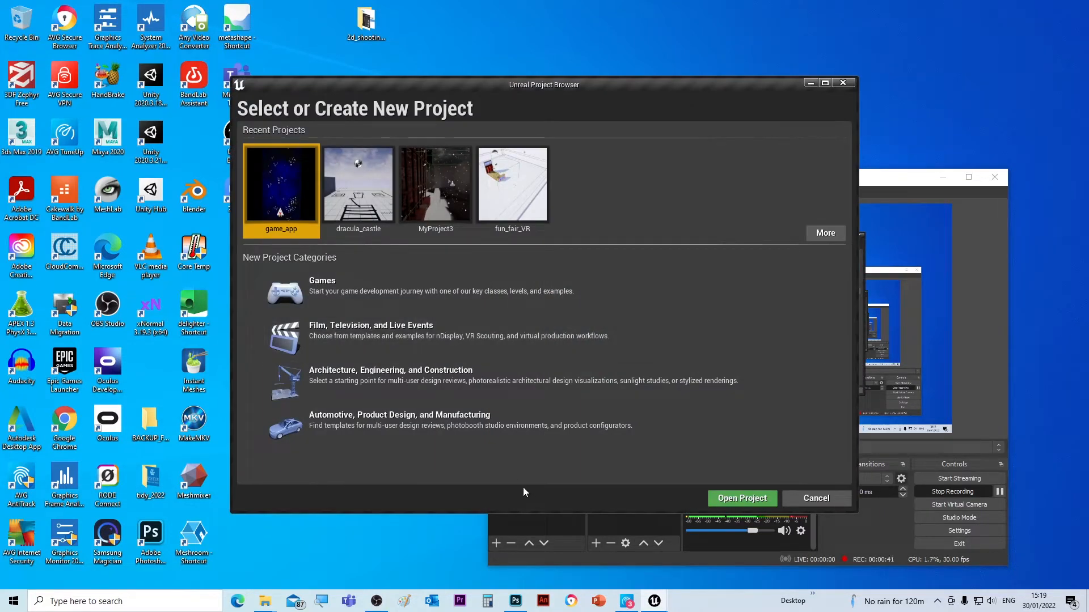
# - Start a new Games project from the Blank template and reach its Project Settings page
pyautogui.click(290, 295)
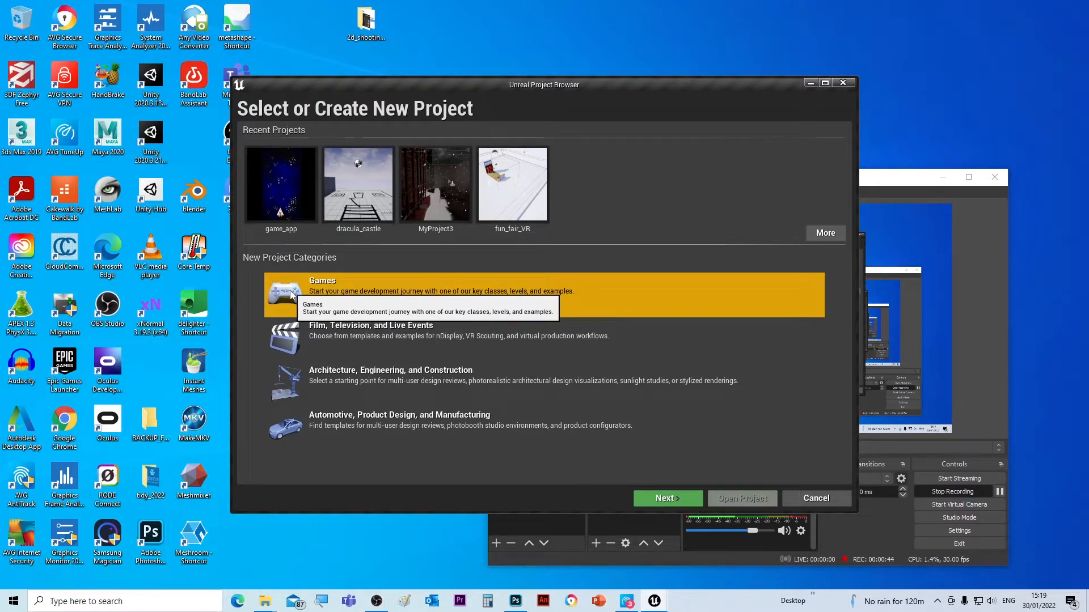
pyautogui.click(666, 499)
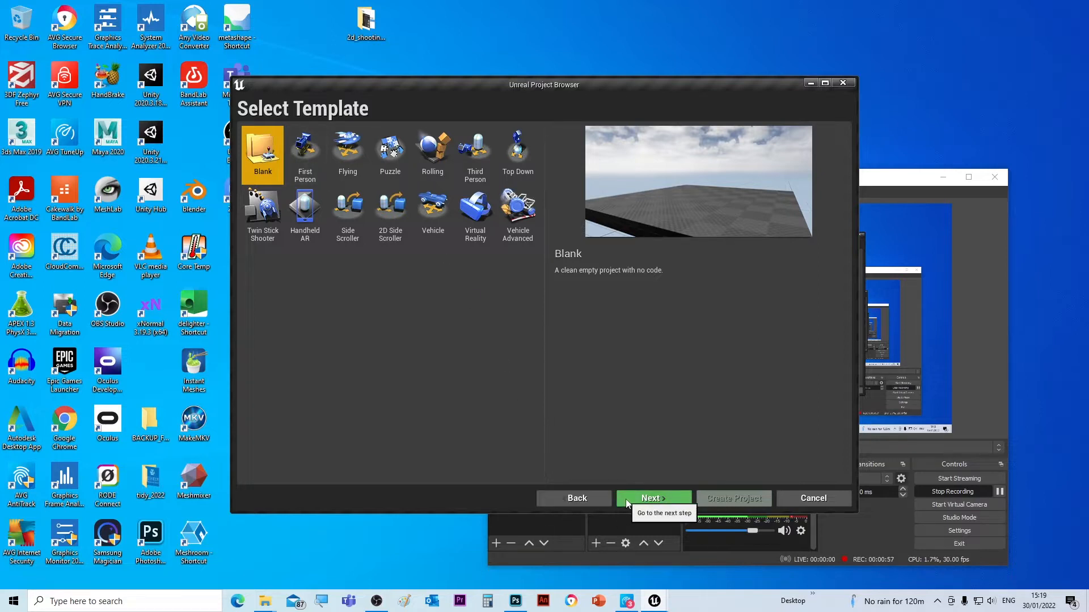
pyautogui.click(648, 498)
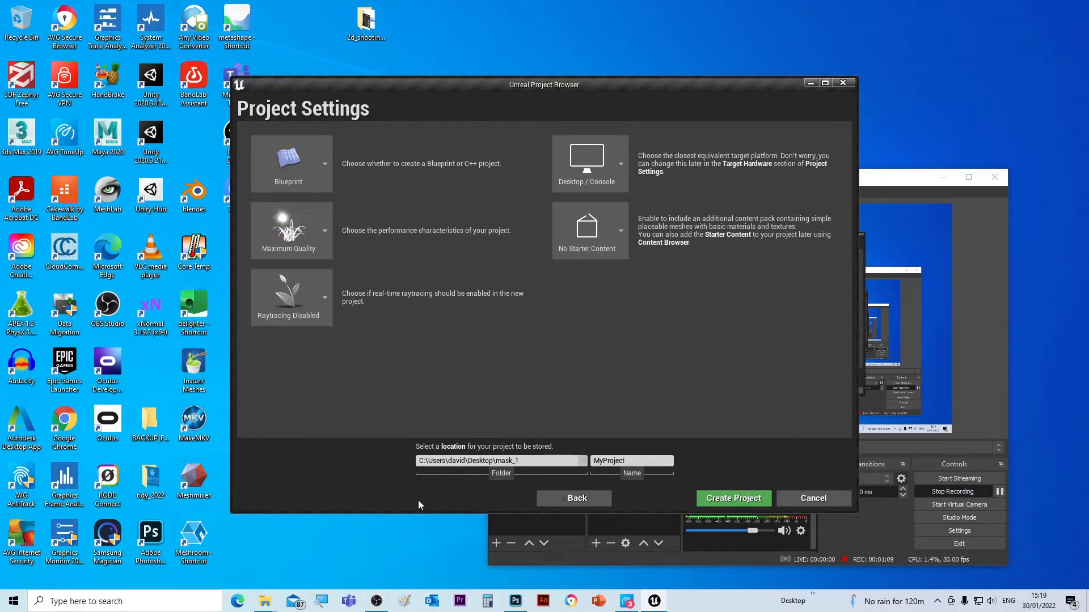
# - Create a new 2d_shooter folder in Documents and choose it as the project location
pyautogui.click(583, 465)
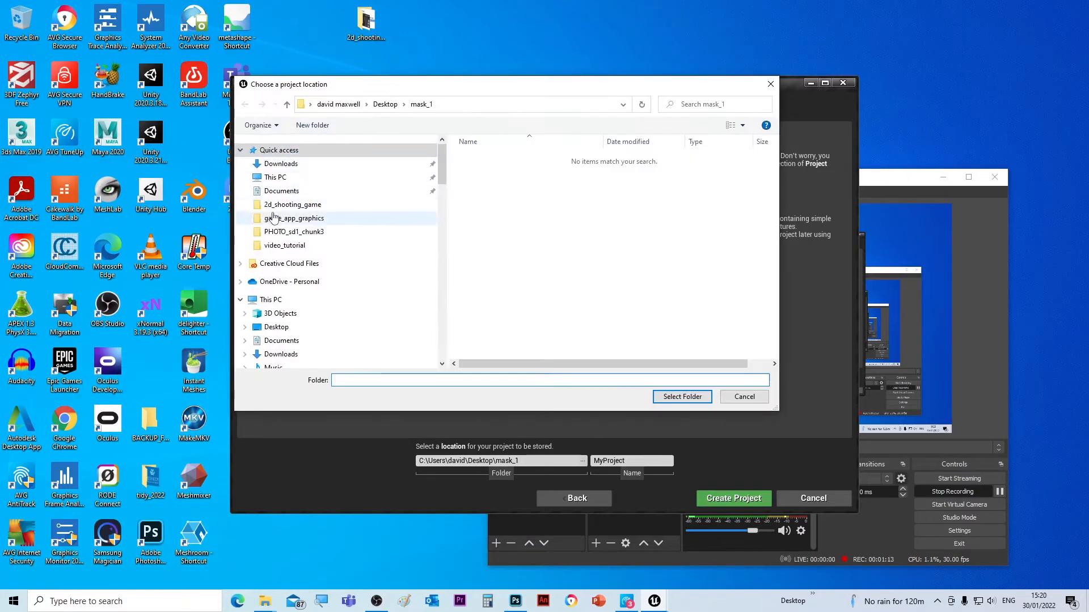
pyautogui.click(286, 191)
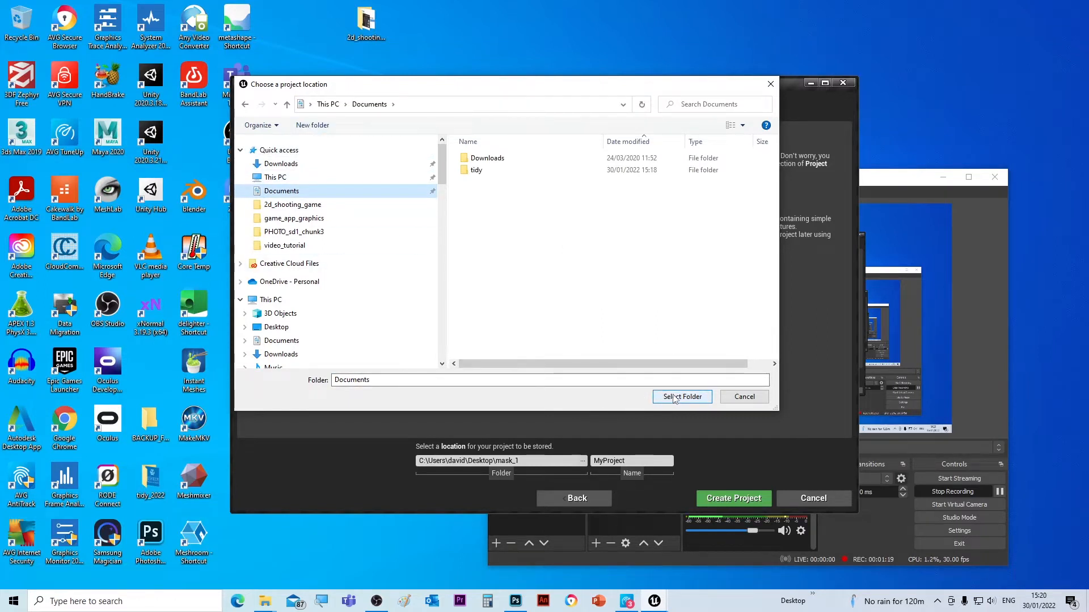
pyautogui.click(311, 125)
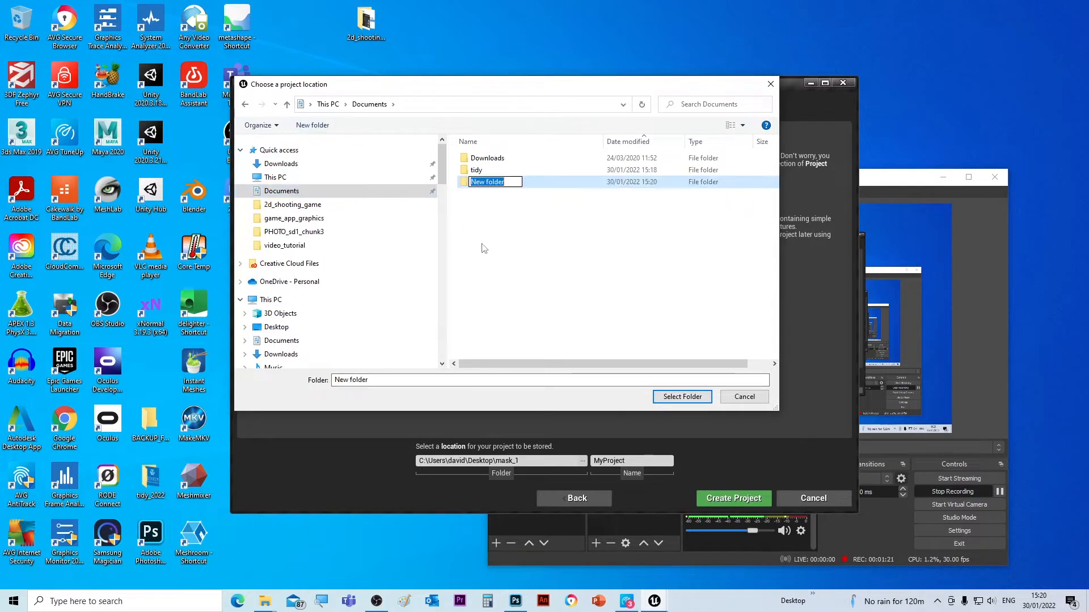
pyautogui.write('2d')
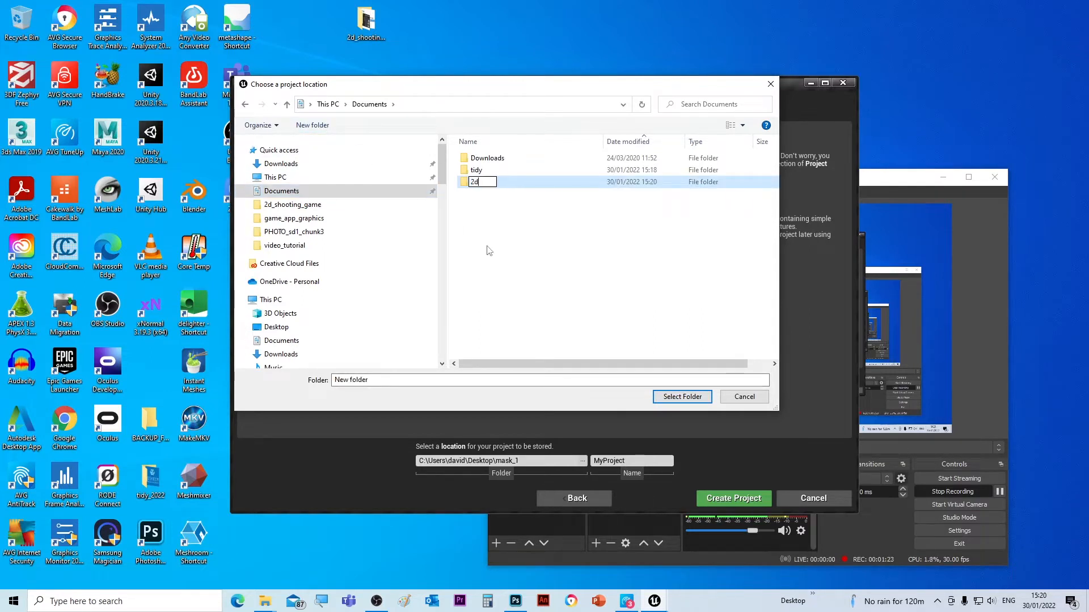
pyautogui.write('shooter')
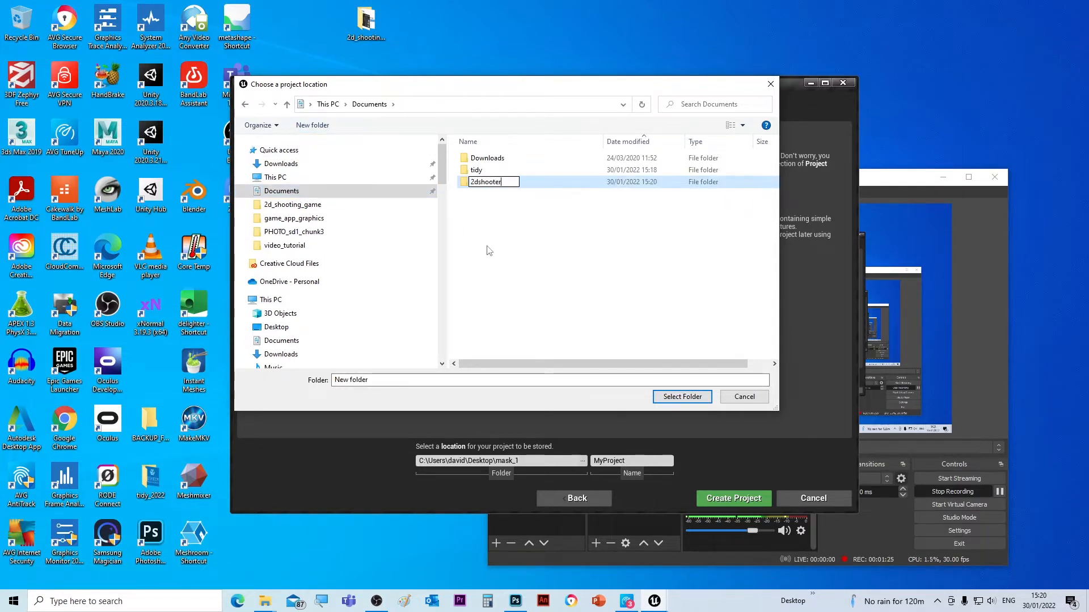
pyautogui.click(478, 180)
pyautogui.write('_')
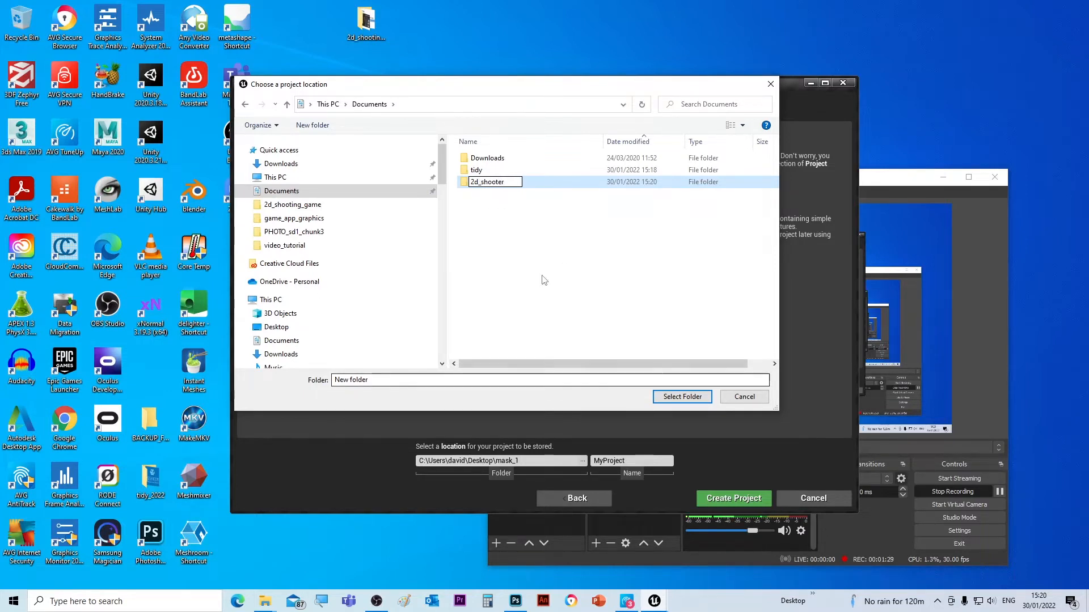
pyautogui.click(494, 232)
pyautogui.click(486, 183)
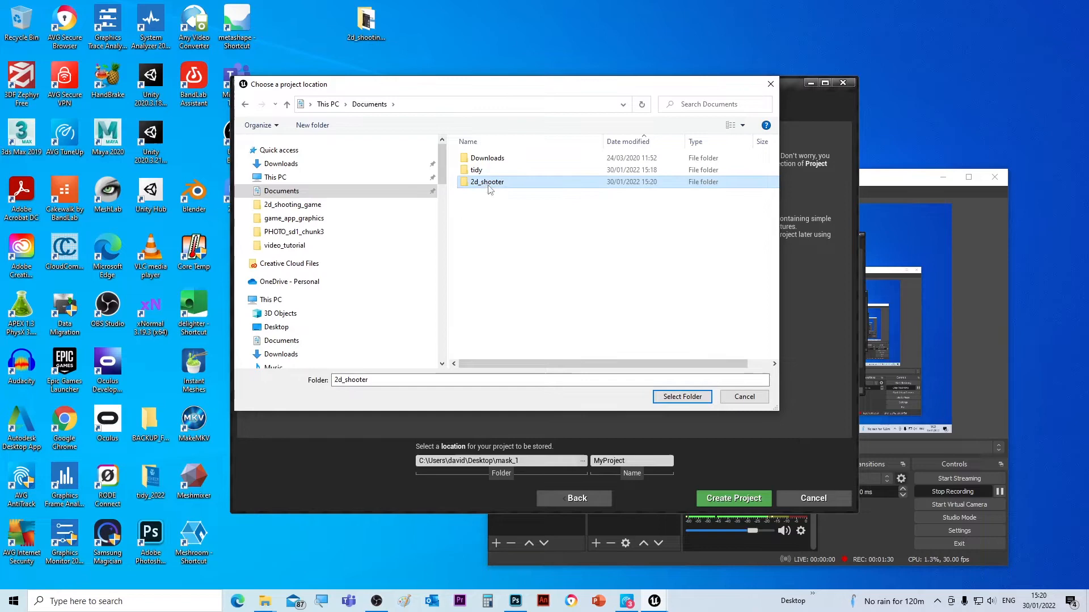
pyautogui.click(682, 396)
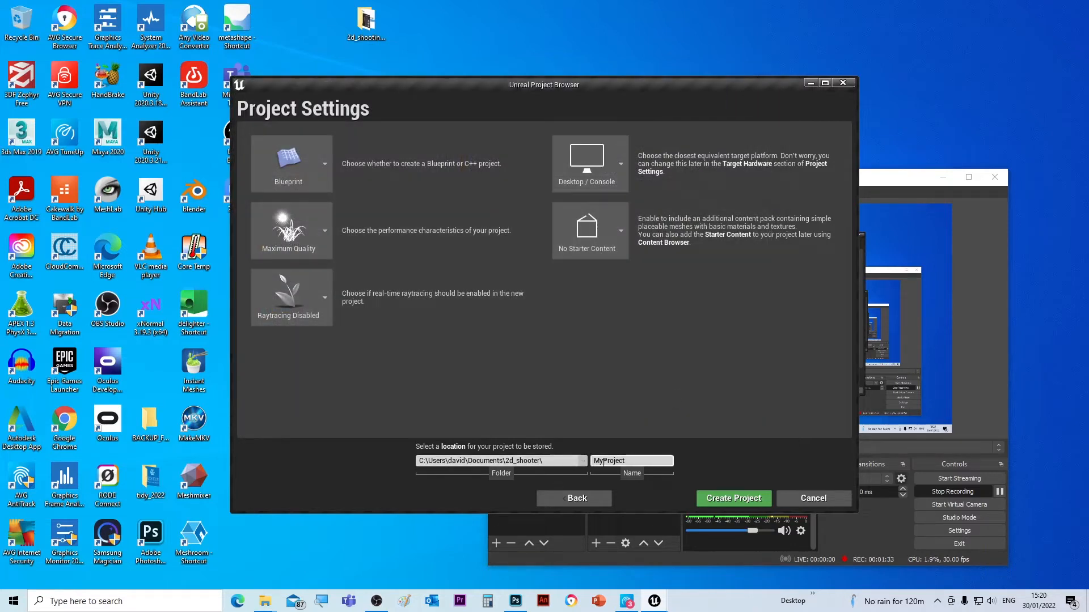
# - Replace MyProject with the name shooter_2d and create the project
pyautogui.moveTo(628, 461); pyautogui.dragTo(593, 463)
pyautogui.write('2')
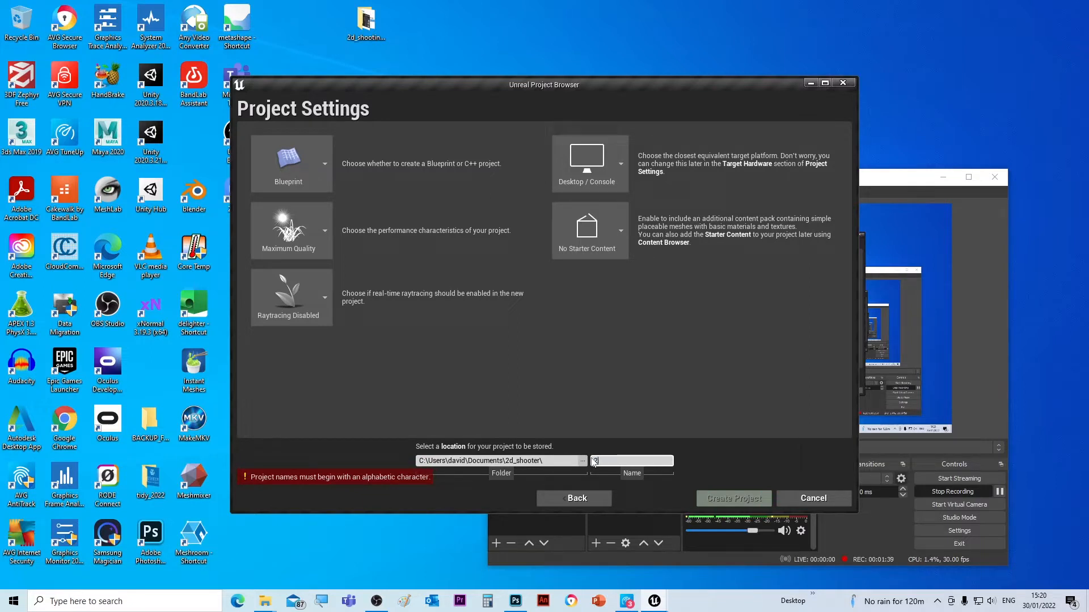
pyautogui.press('BackSpace')
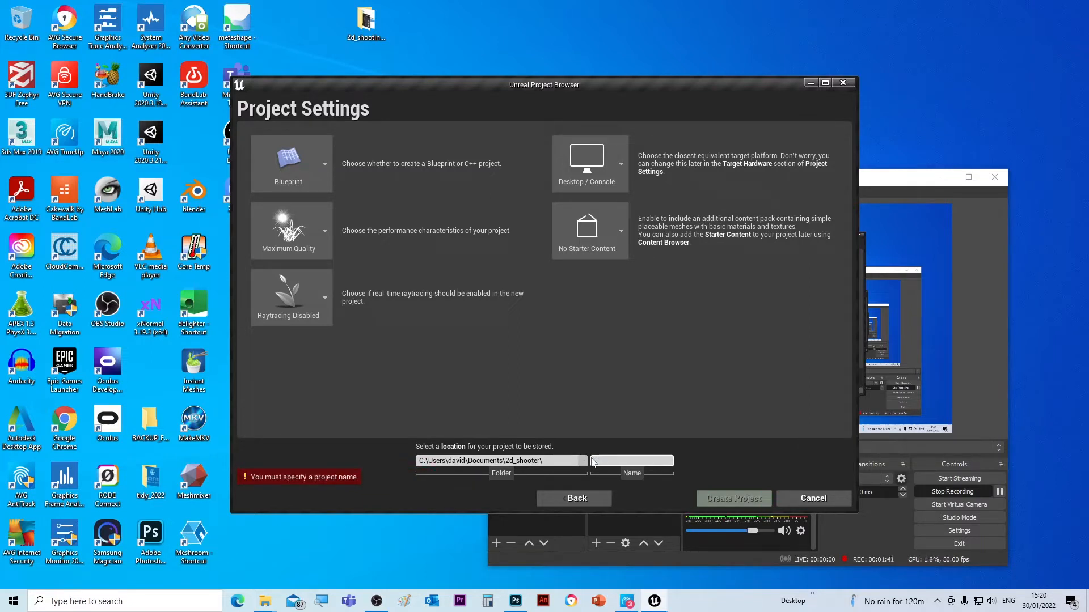
pyautogui.write('sh')
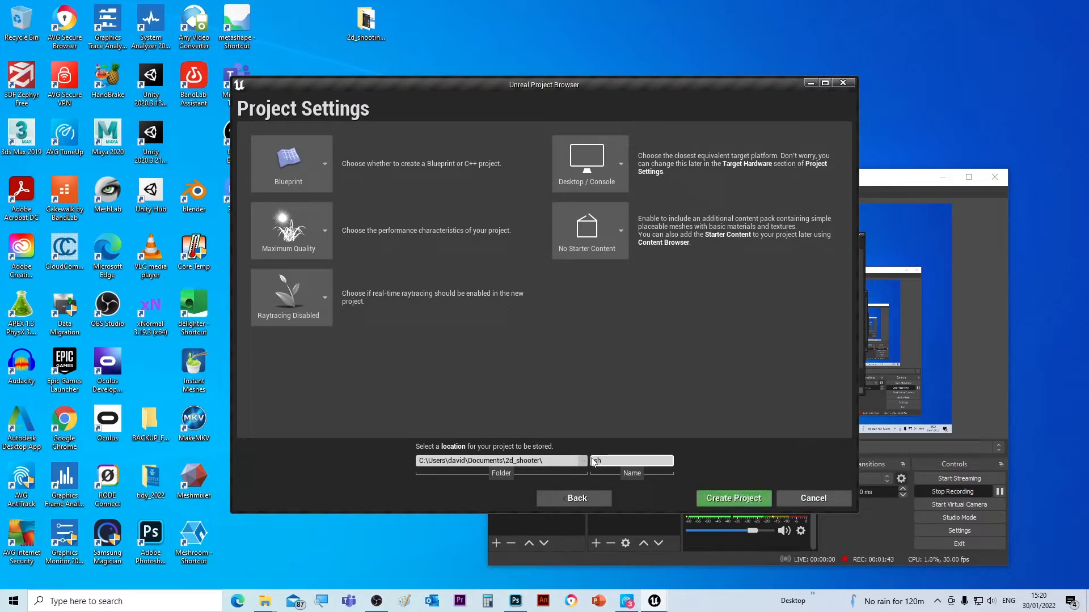
pyautogui.write('ooter_2d')
pyautogui.click(737, 499)
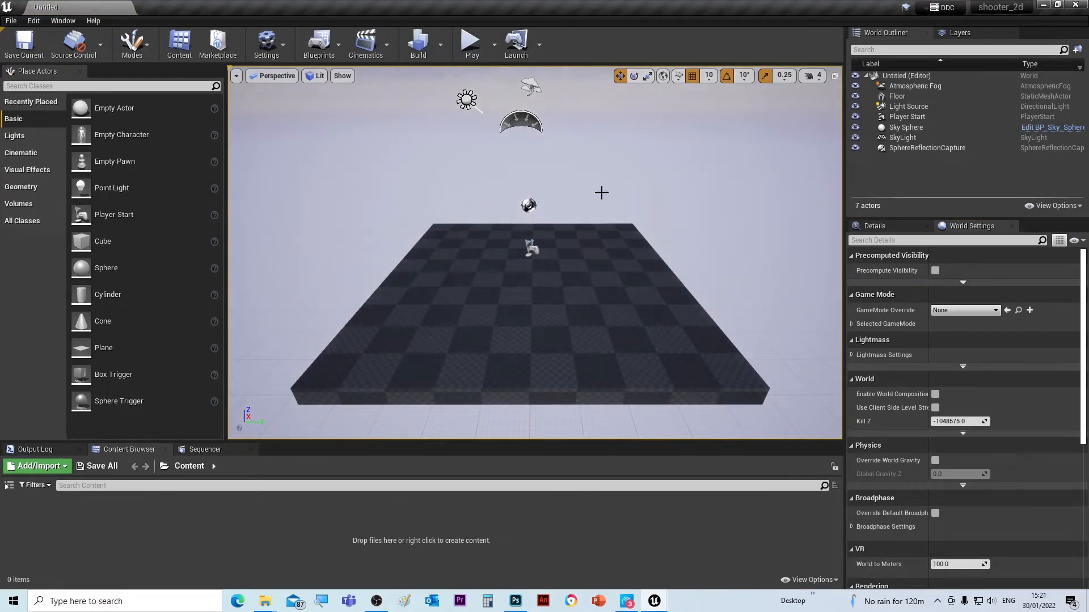
# - Create a new Empty Level to replace the default starting map
pyautogui.moveTo(513, 295); pyautogui.dragTo(465, 301, button='right')
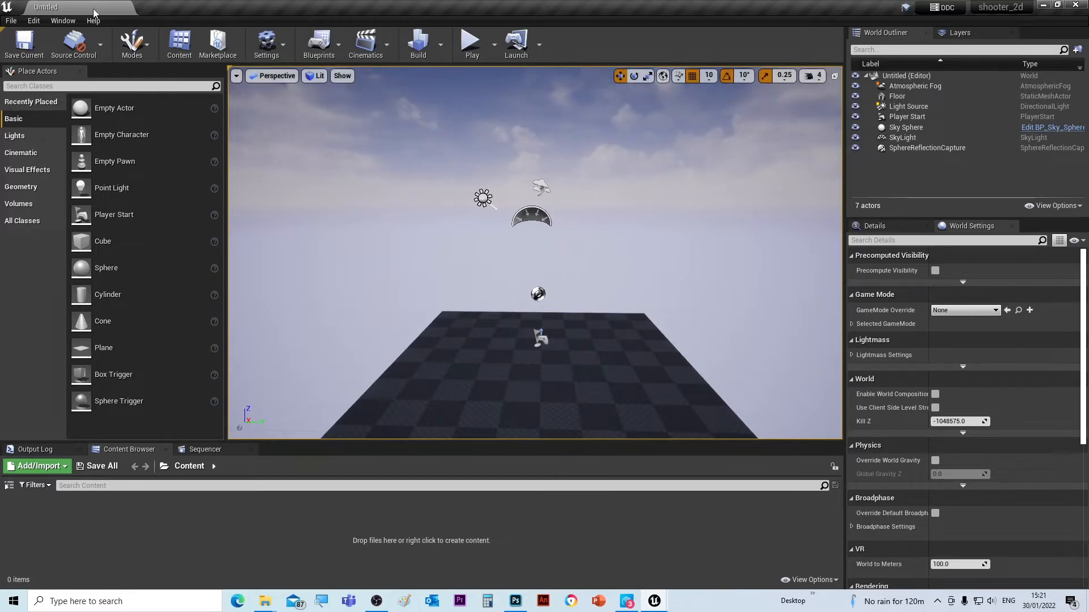
pyautogui.click(11, 20)
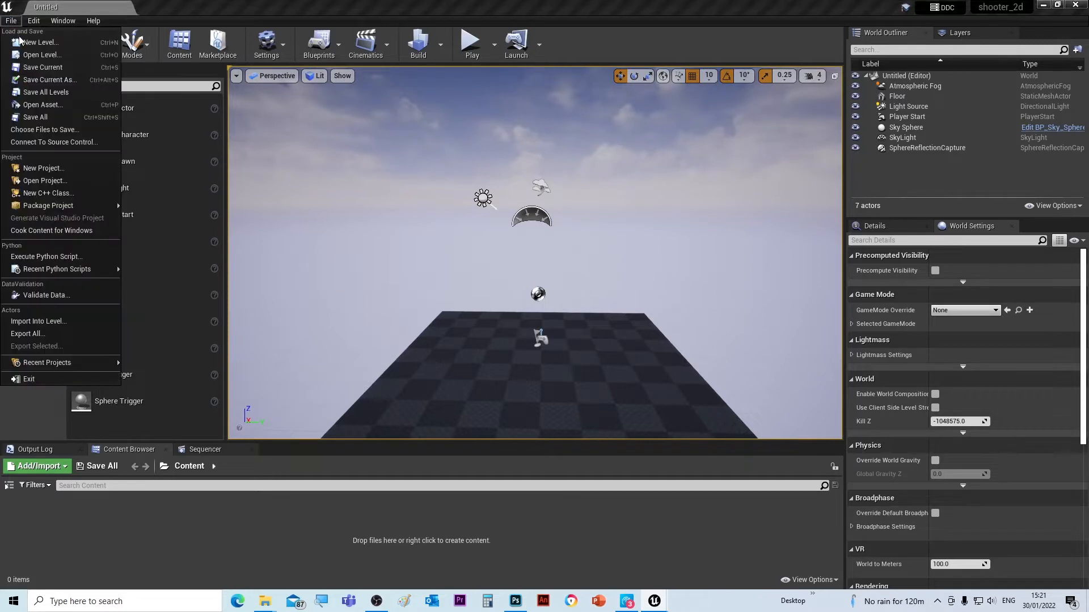
pyautogui.click(34, 42)
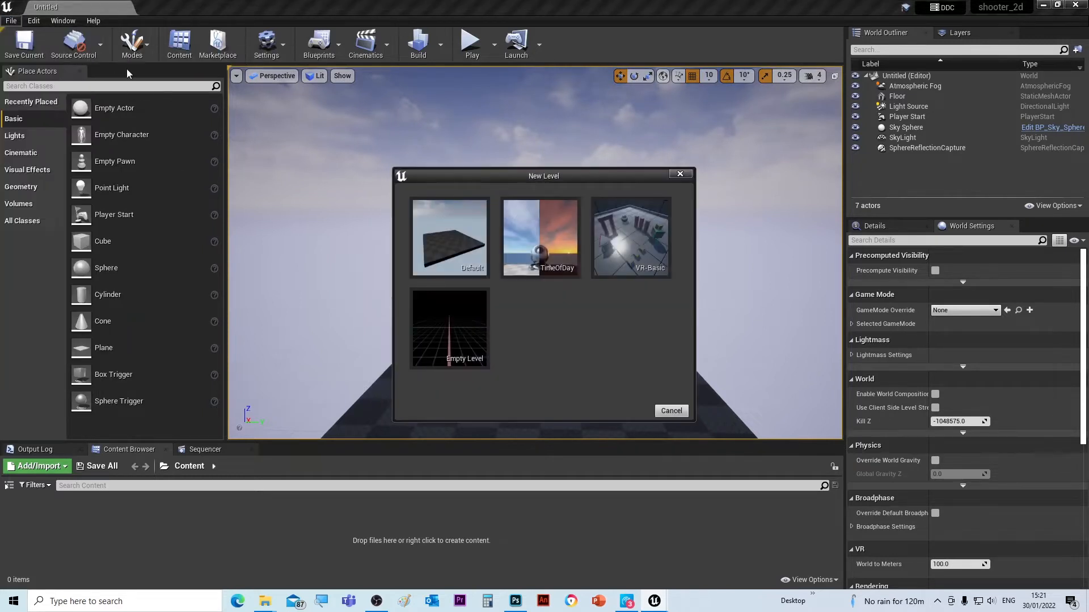
pyautogui.click(457, 341)
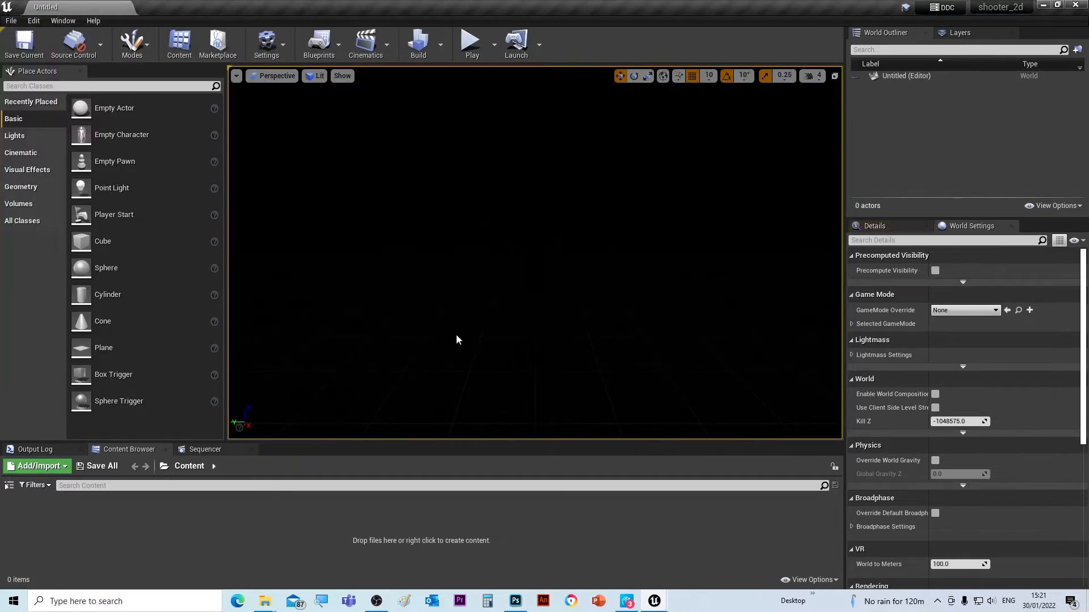
# - Use Save Current As to store the empty level as 2d_shooter_game in Content
pyautogui.click(11, 20)
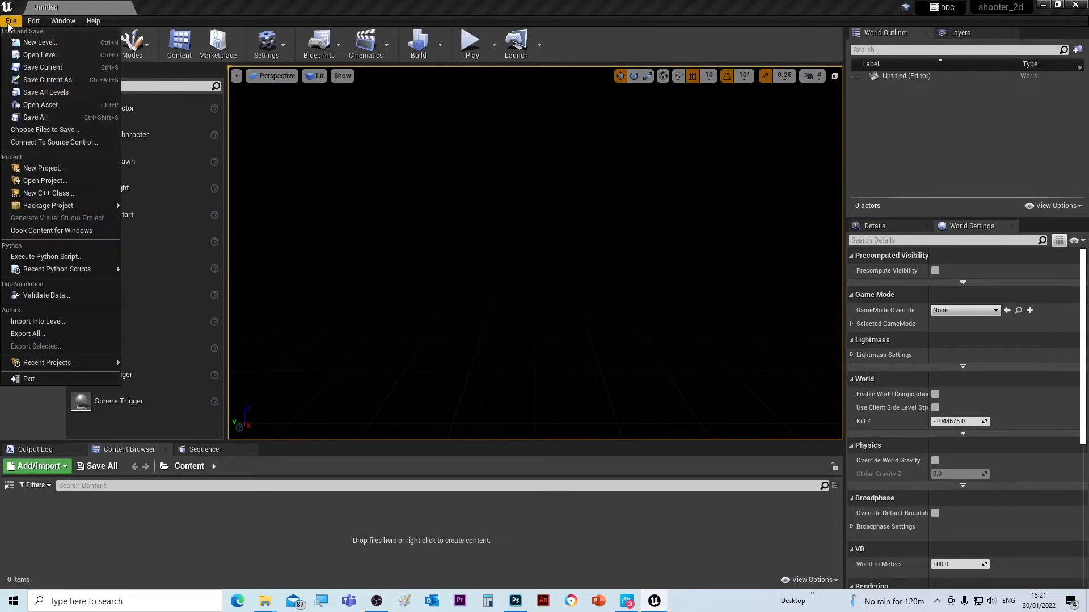
pyautogui.click(35, 80)
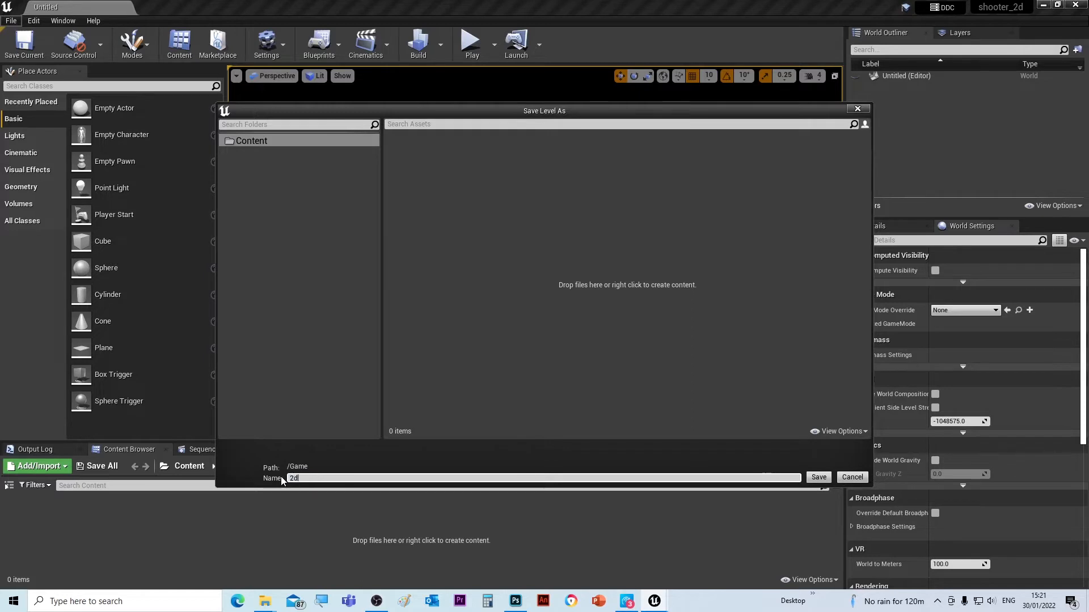
pyautogui.write('_shooter_game')
pyautogui.click(819, 478)
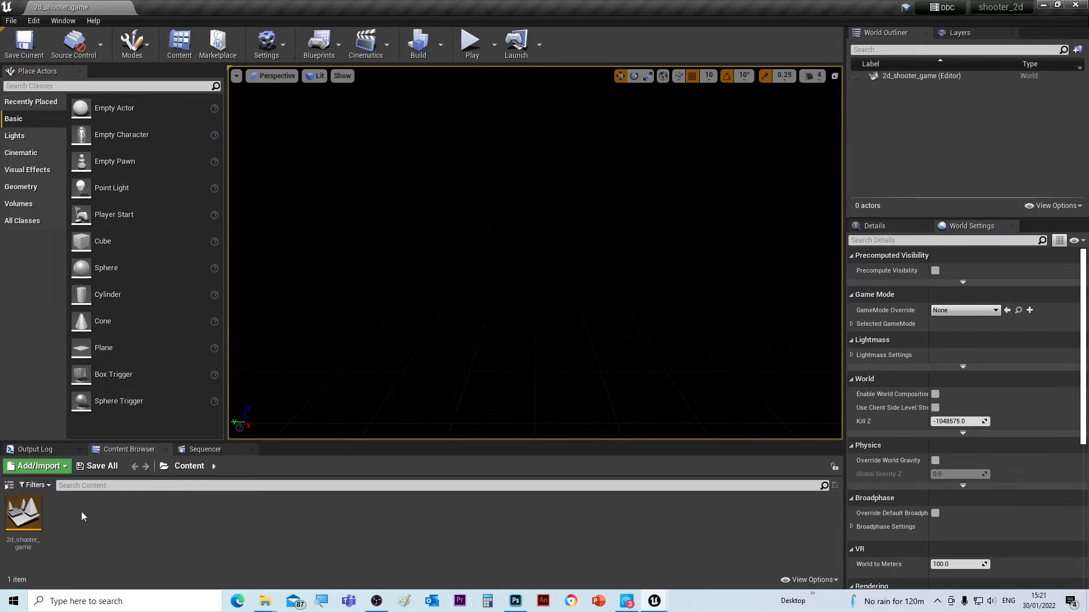
# - Create a maps folder in Content and move the 2d_shooter_game level into it
pyautogui.rightClick(121, 515)
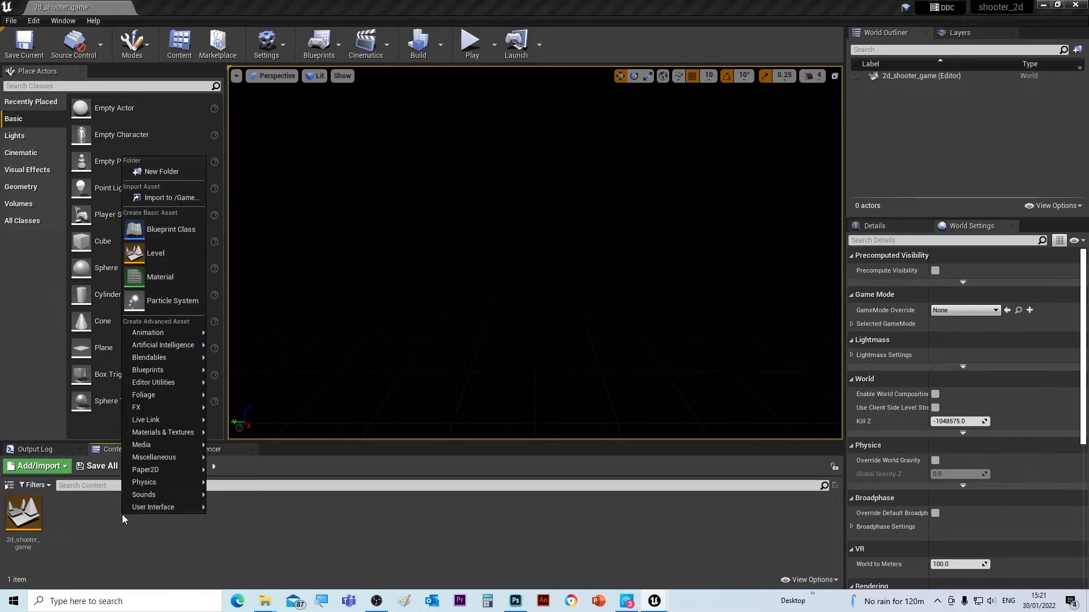
pyautogui.click(152, 173)
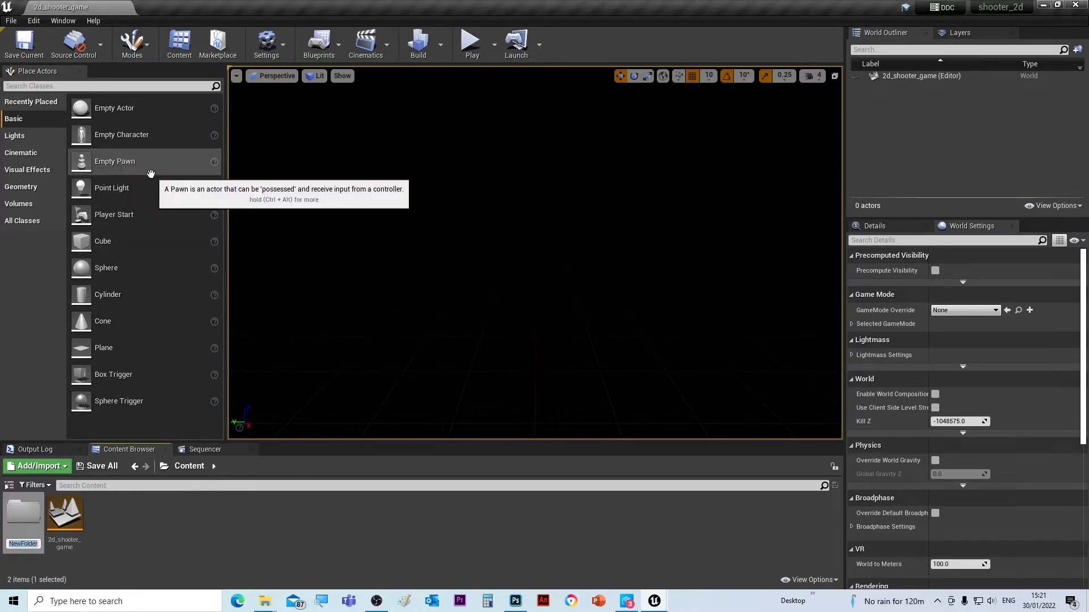
pyautogui.write('maps')
pyautogui.press('Return')
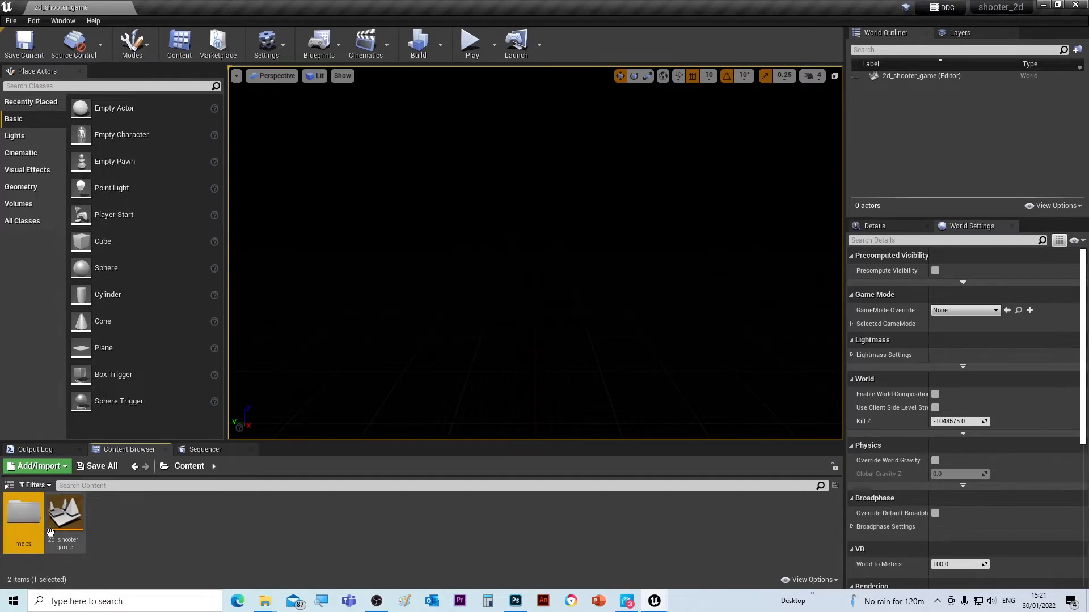
pyautogui.moveTo(66, 515); pyautogui.dragTo(22, 513)
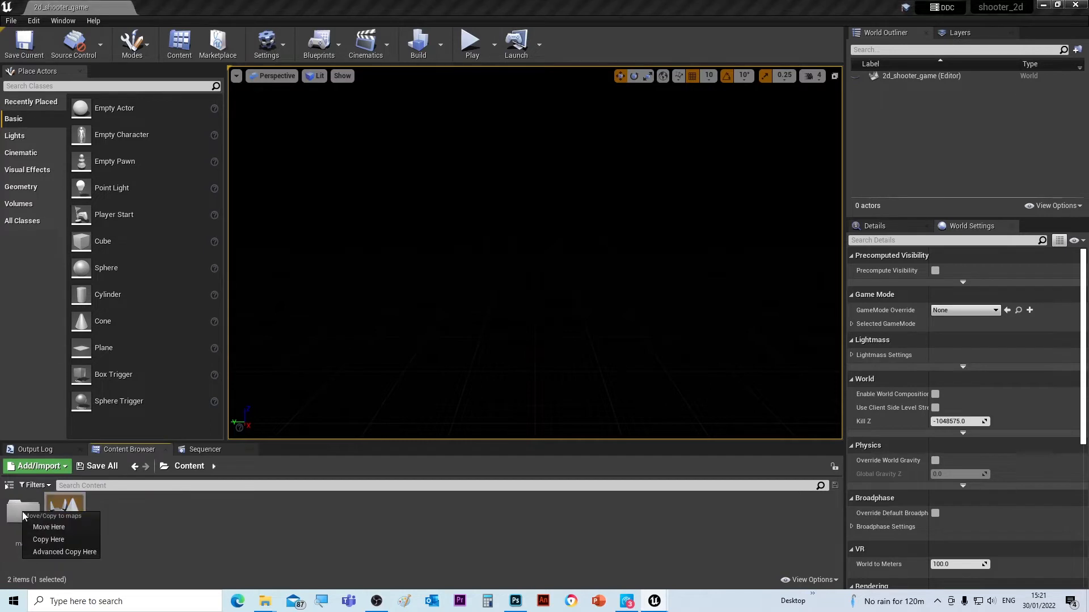
pyautogui.click(40, 528)
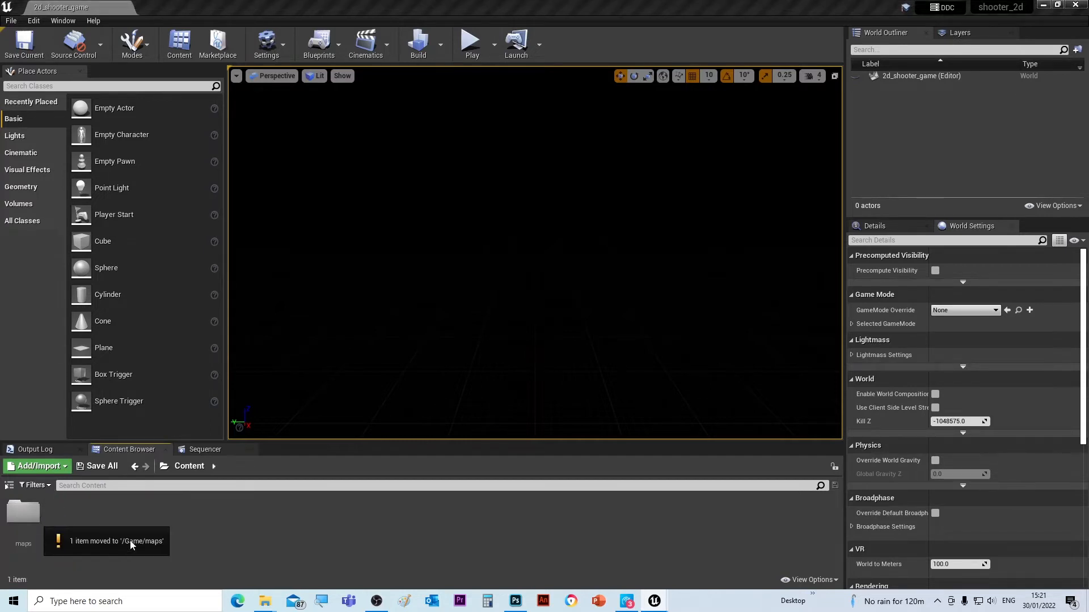
# - Add graphics and blueprints folders to Content
pyautogui.rightClick(94, 507)
pyautogui.click(114, 163)
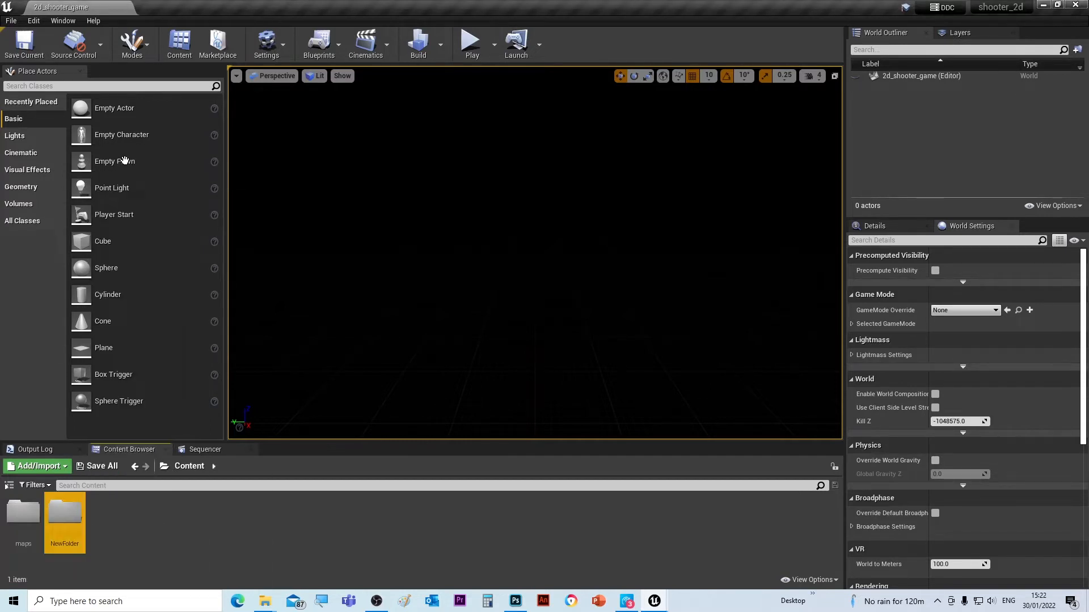
pyautogui.write('g')
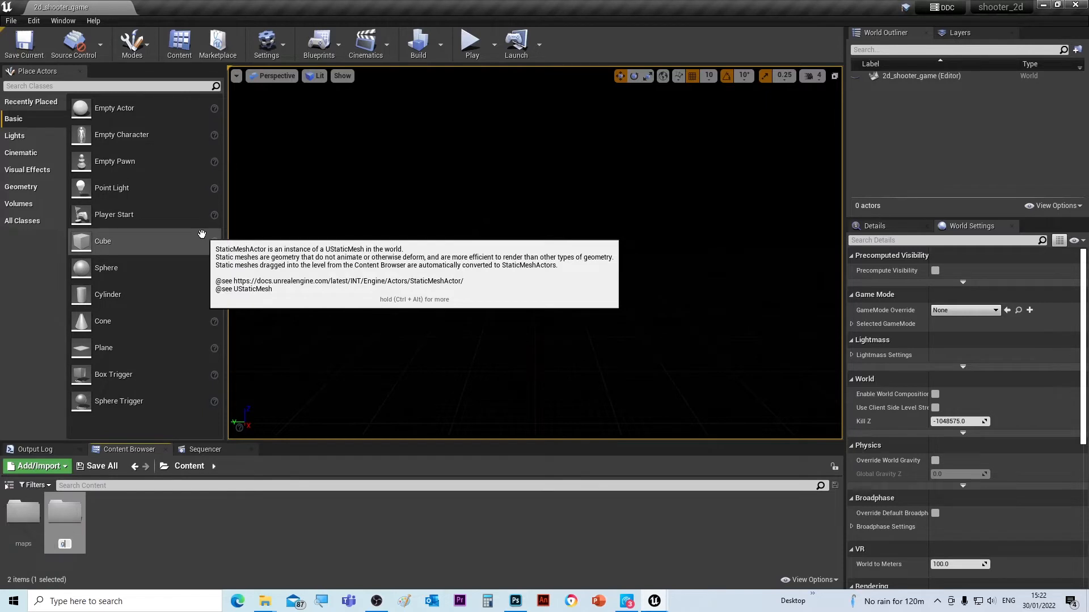
pyautogui.write('raphics')
pyautogui.press('Return')
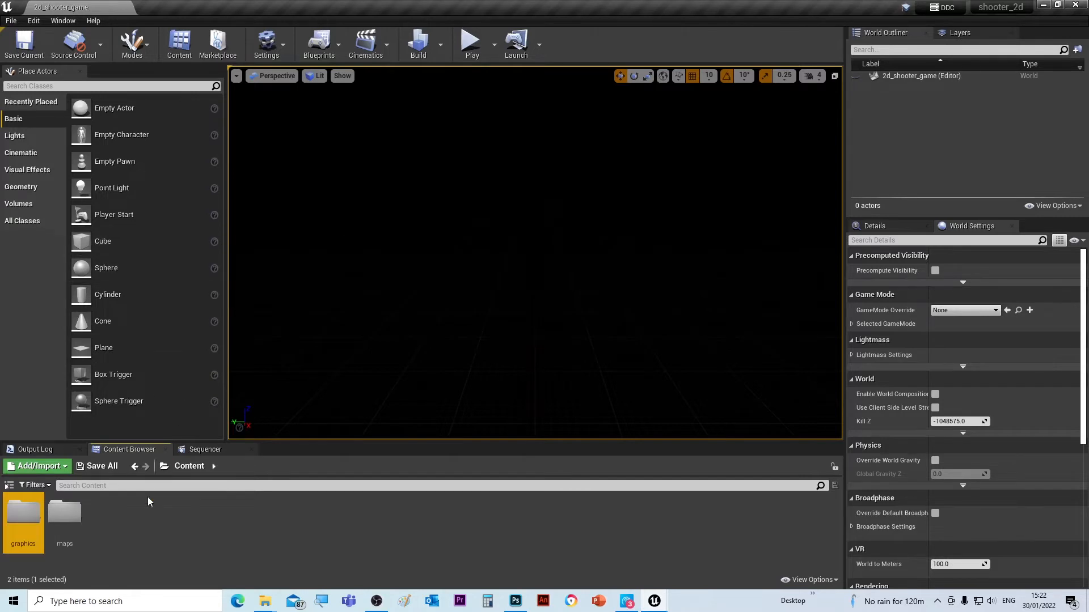
pyautogui.rightClick(133, 522)
pyautogui.click(164, 180)
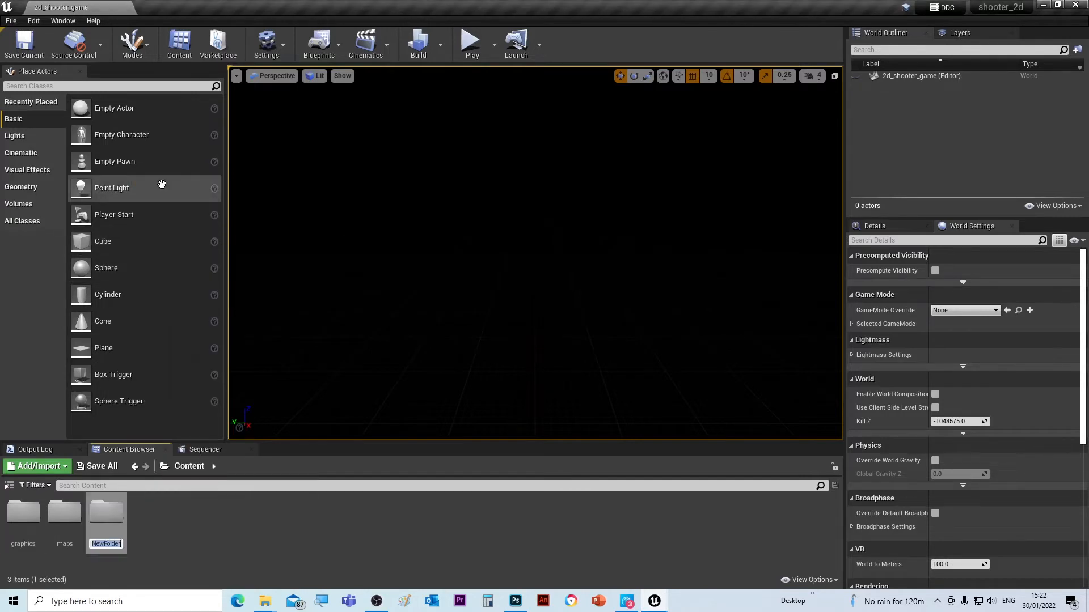
pyautogui.write('blueprints')
pyautogui.press('Return')
# - Add audio and materials folders to Content
pyautogui.rightClick(150, 519)
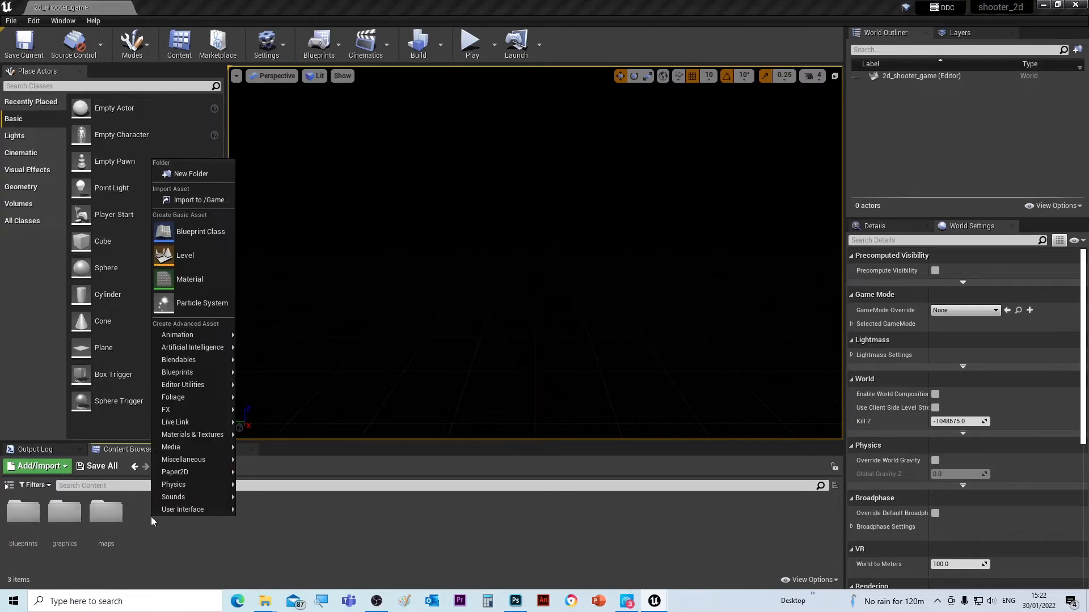
pyautogui.click(187, 173)
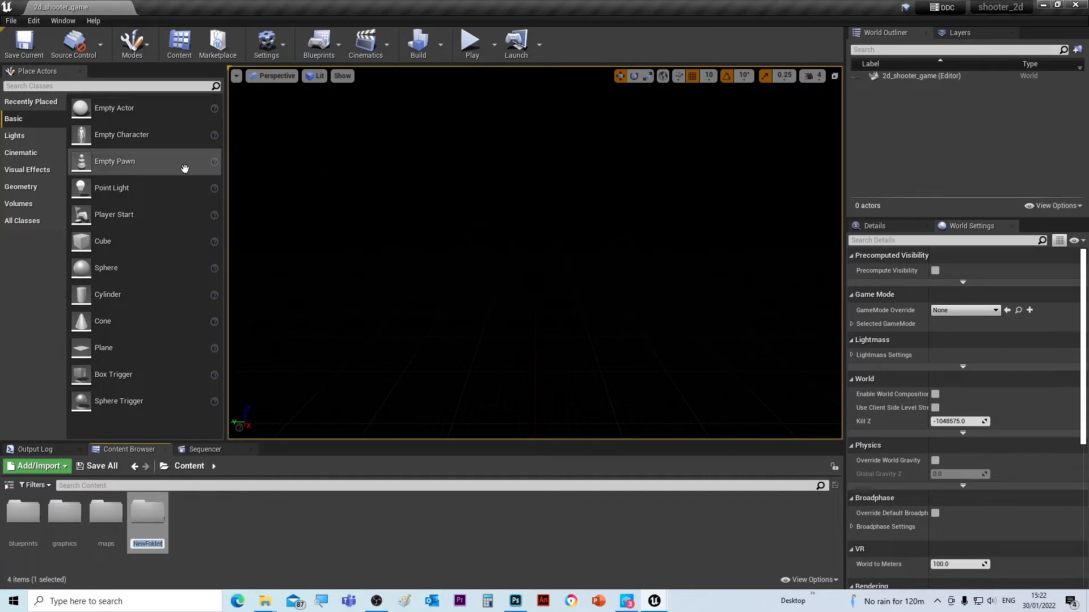
pyautogui.write('dio')
pyautogui.press('Return')
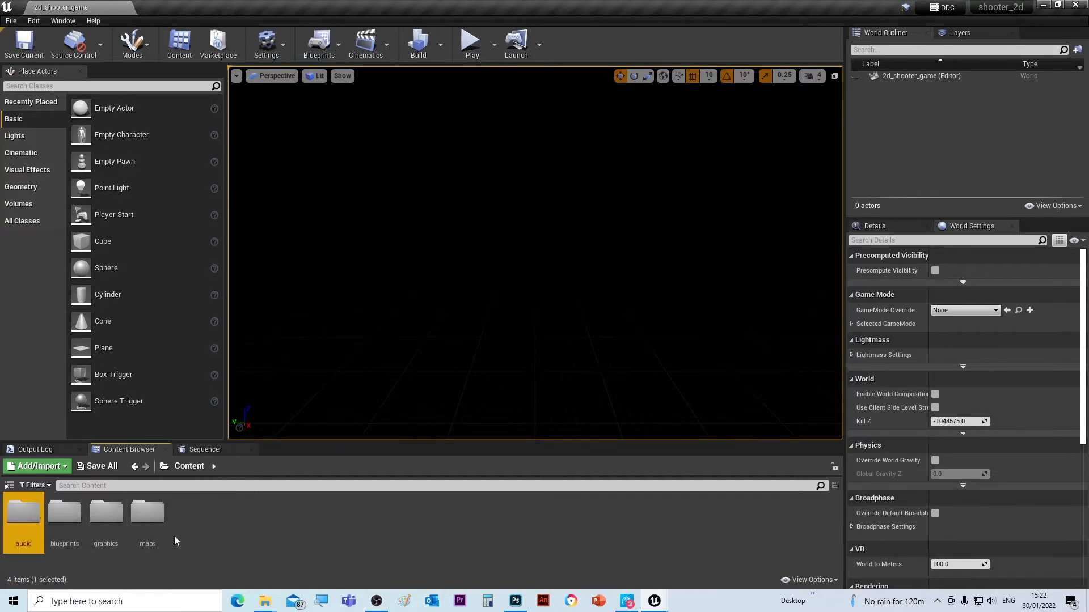
pyautogui.rightClick(195, 515)
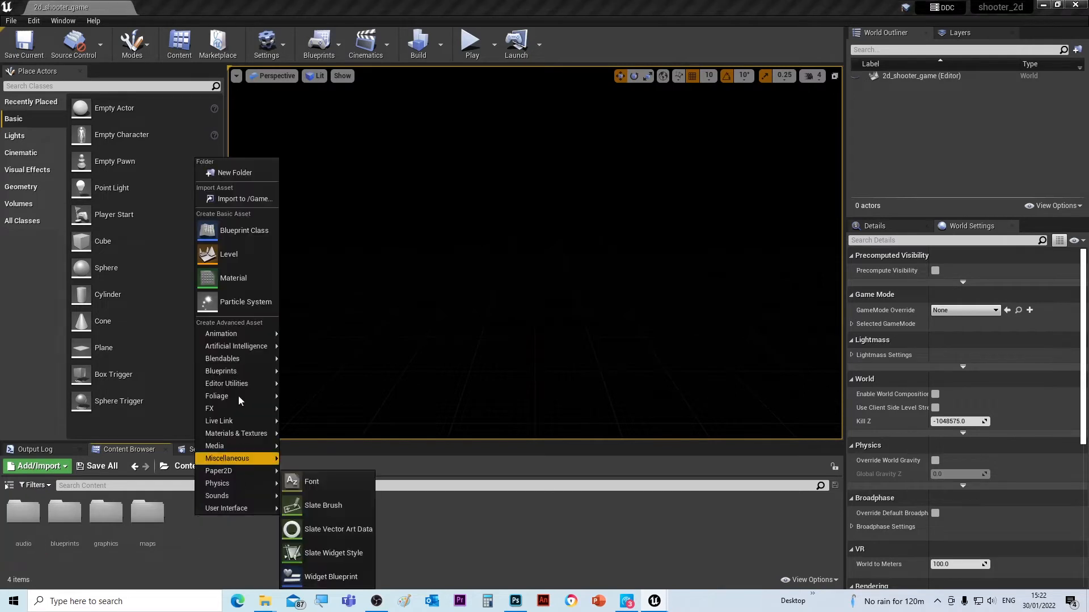
pyautogui.click(236, 170)
pyautogui.write('mat')
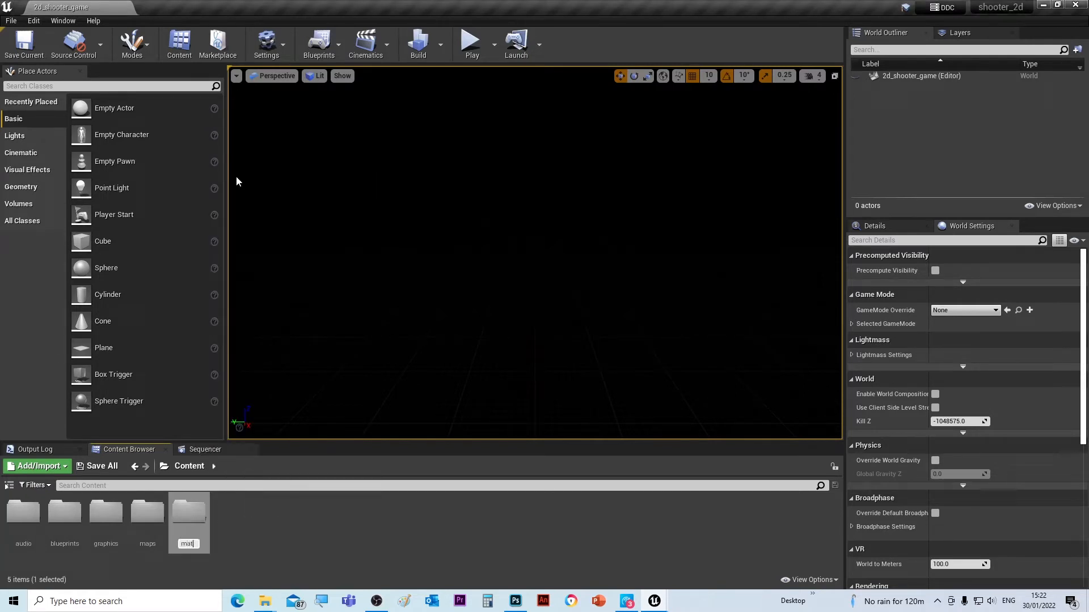
pyautogui.write('erials')
pyautogui.press('Return')
pyautogui.press('Return')
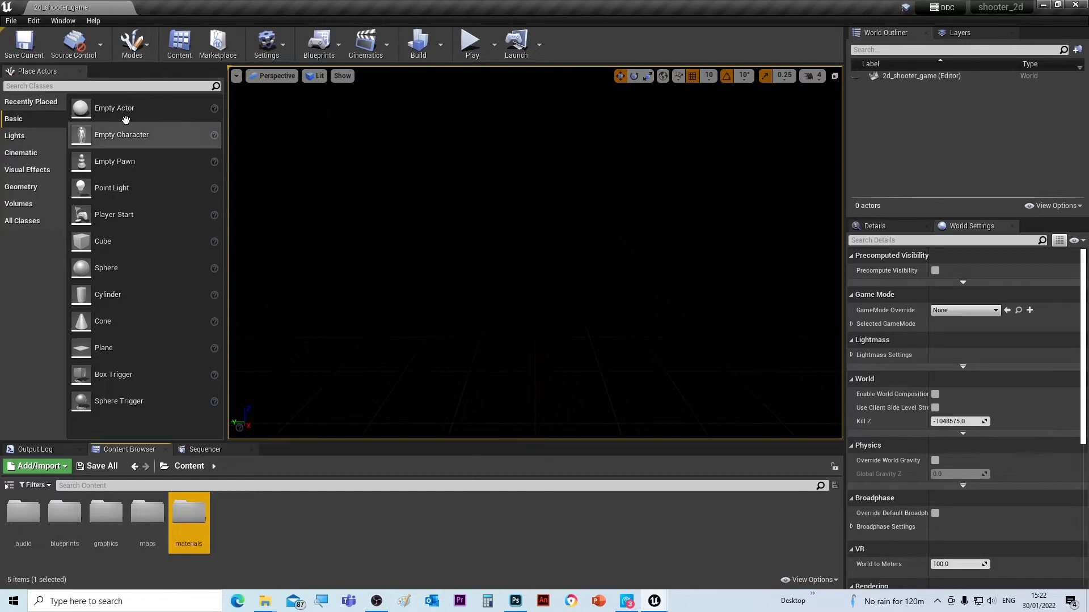
pyautogui.click(32, 22)
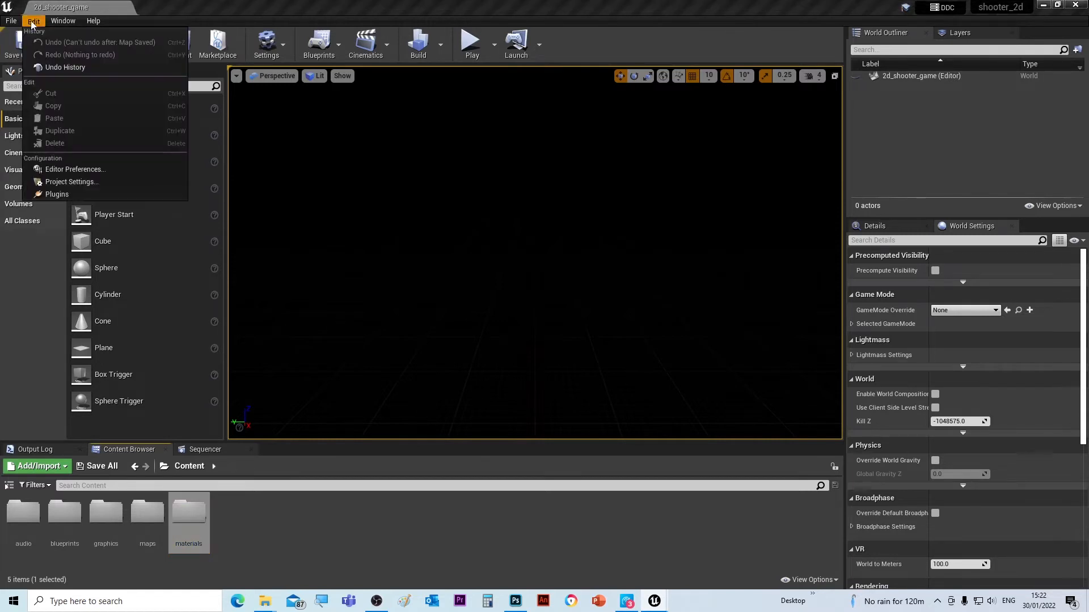
# - In Maps & Modes, set Editor Startup Map and Game Default Map to 2d_shooter_game
pyautogui.click(56, 179)
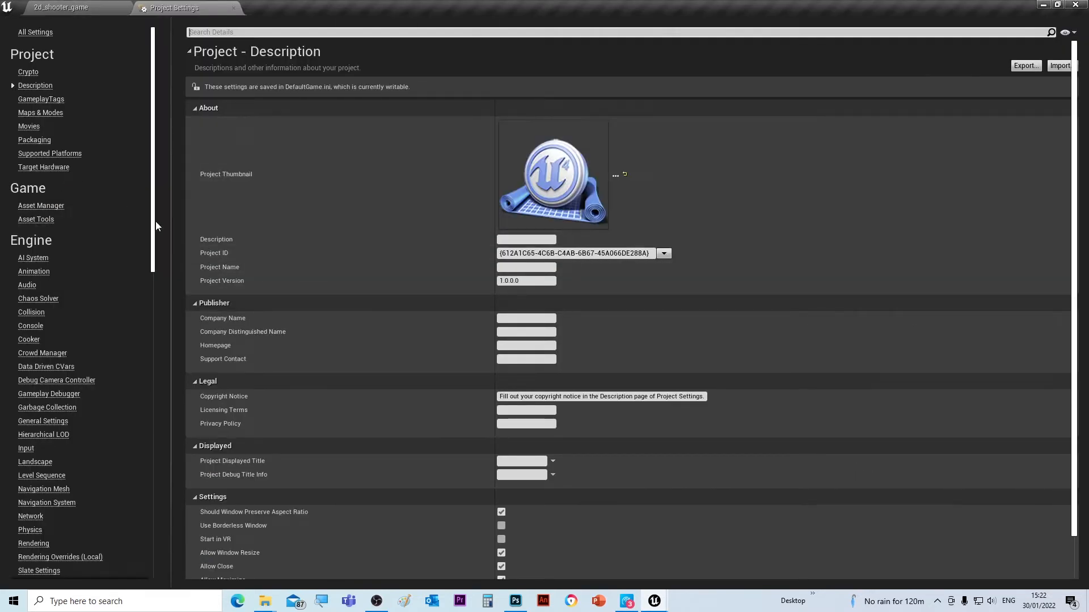
pyautogui.click(34, 113)
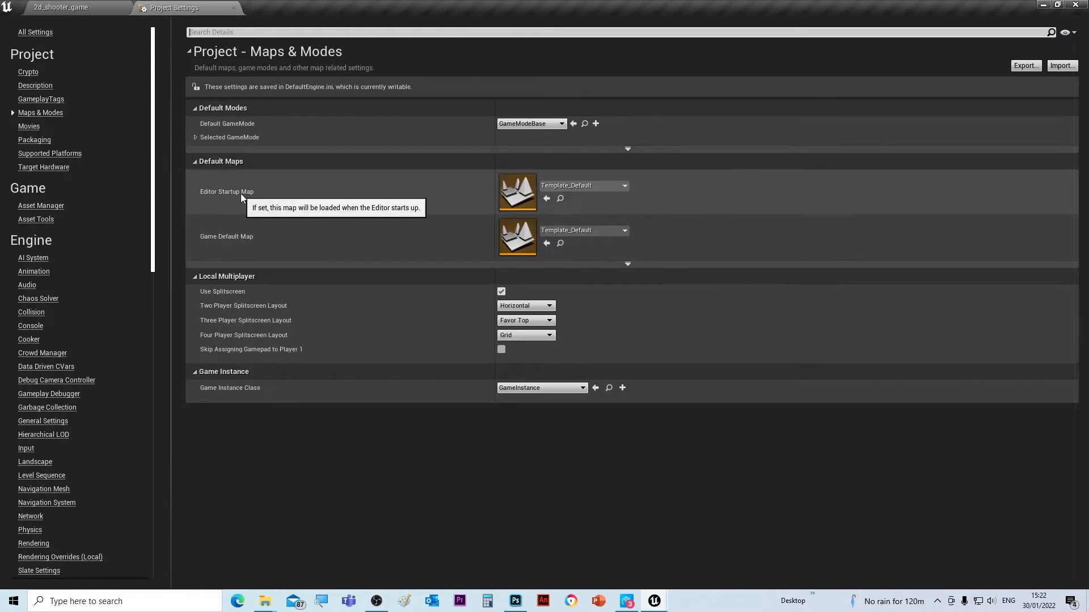
pyautogui.click(578, 187)
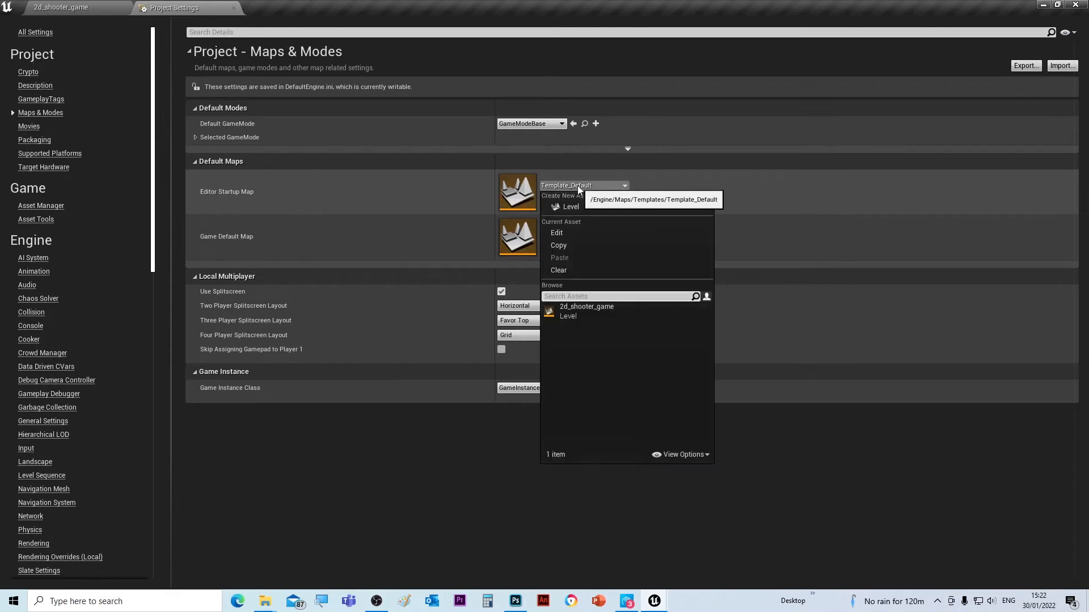
pyautogui.click(573, 311)
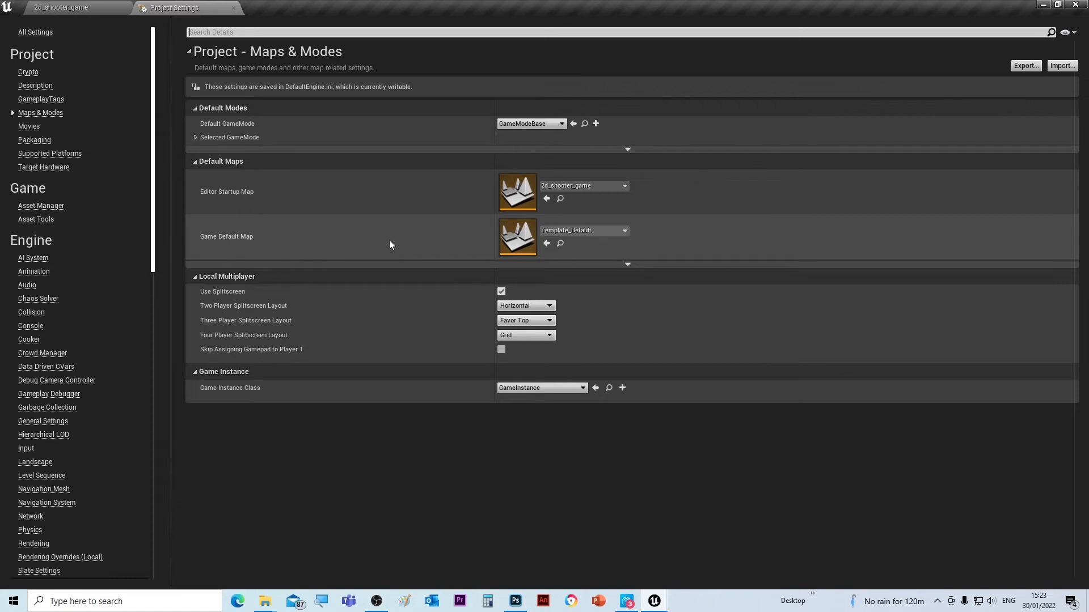
pyautogui.click(543, 230)
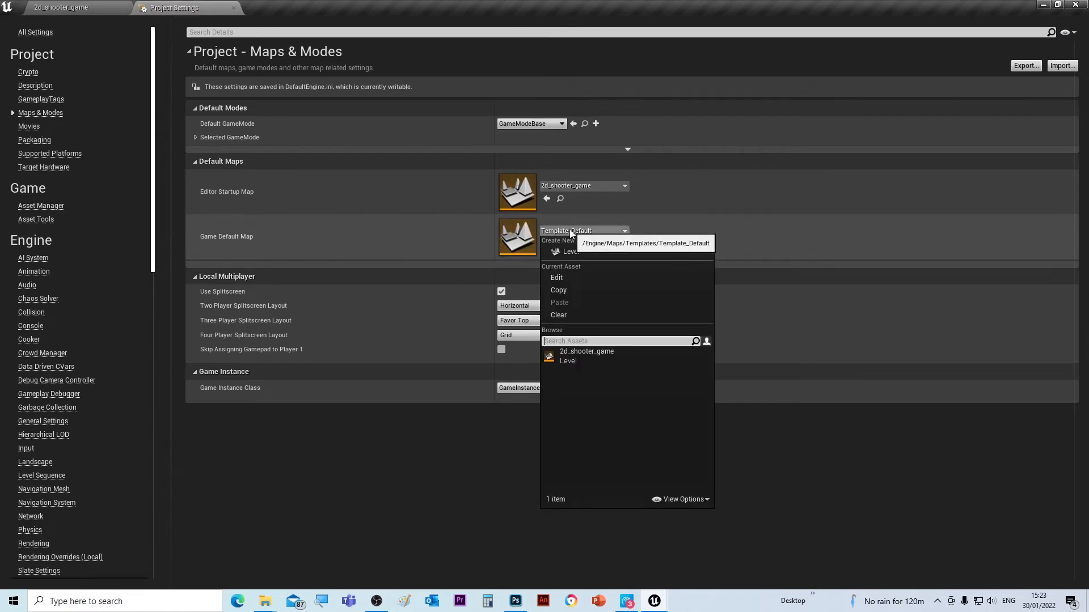
pyautogui.click(577, 356)
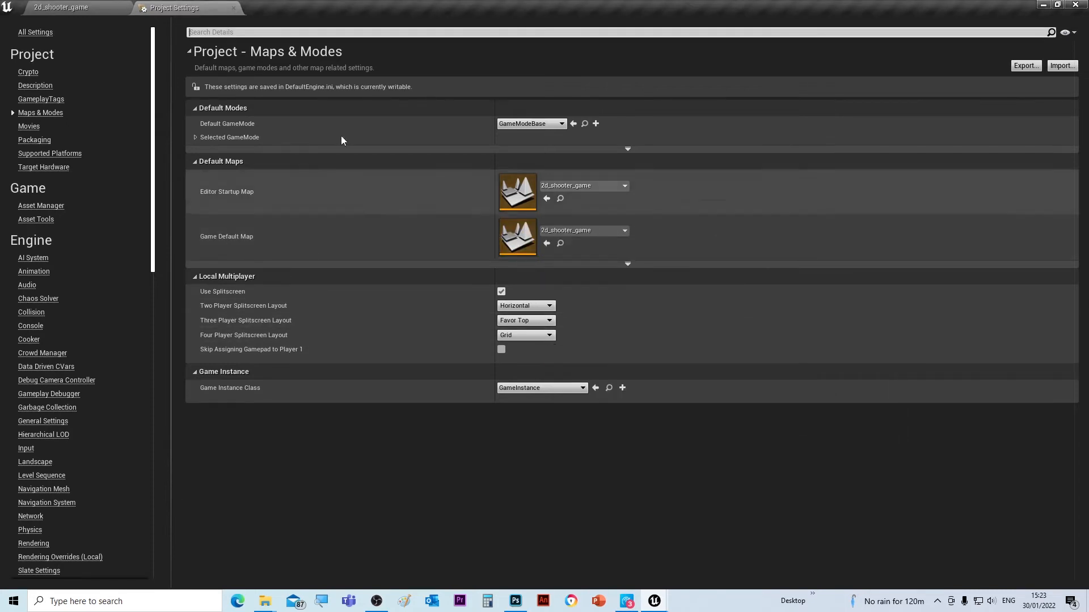
pyautogui.click(234, 8)
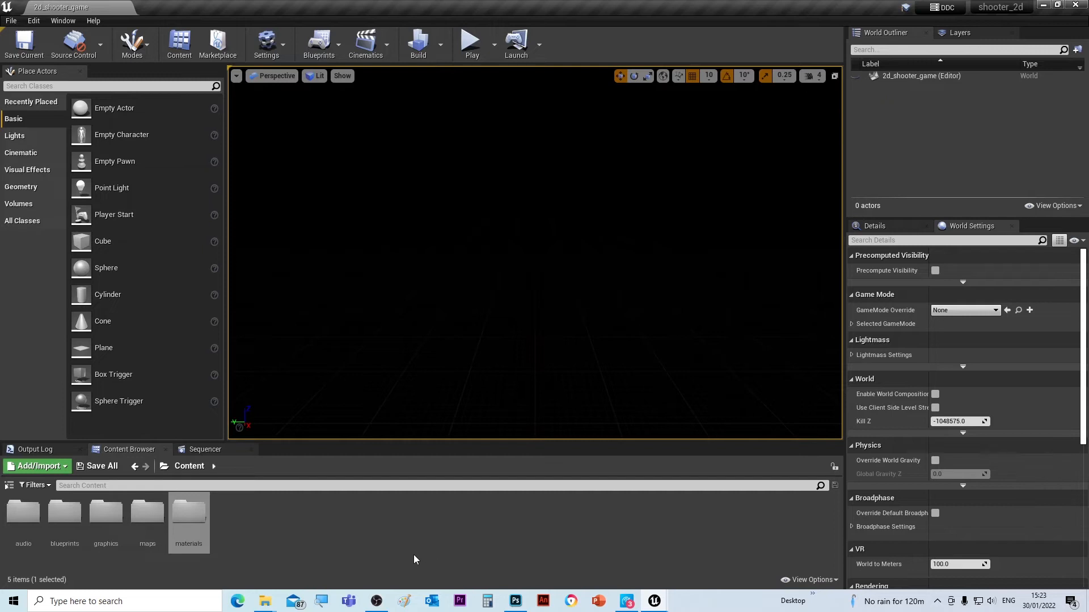
# - In the blueprints folder, create game mode blueprint class 2d_gamemode_bp and save it
pyautogui.doubleClick(62, 514)
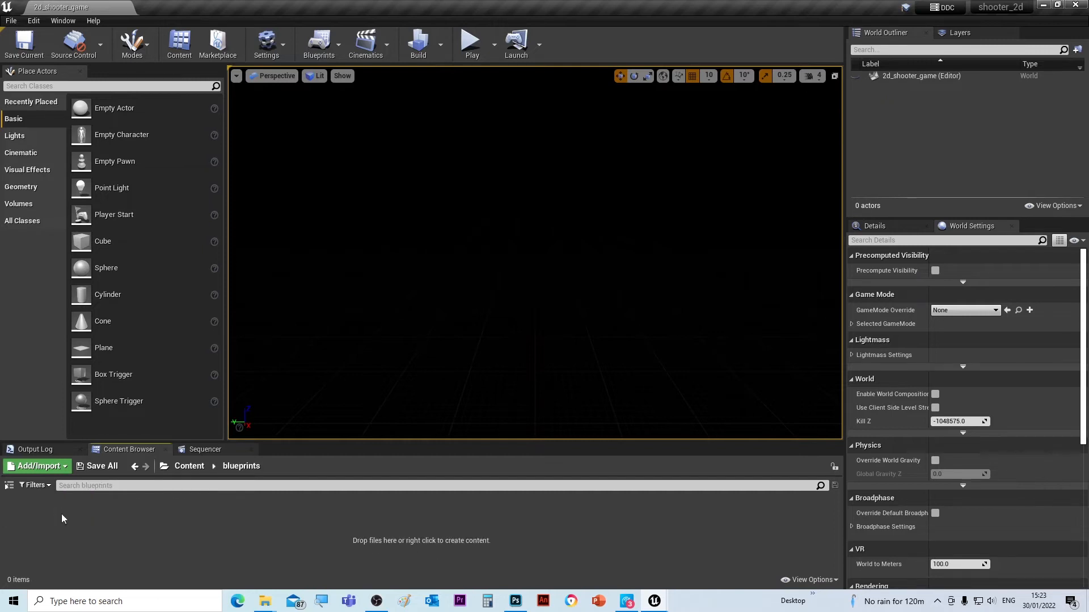
pyautogui.rightClick(111, 516)
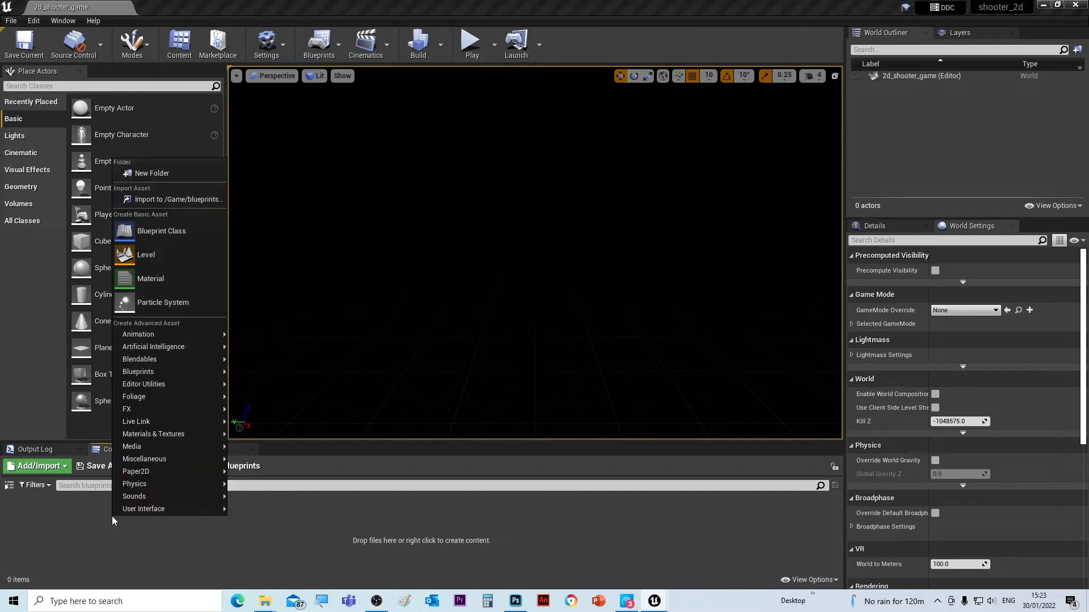
pyautogui.click(158, 236)
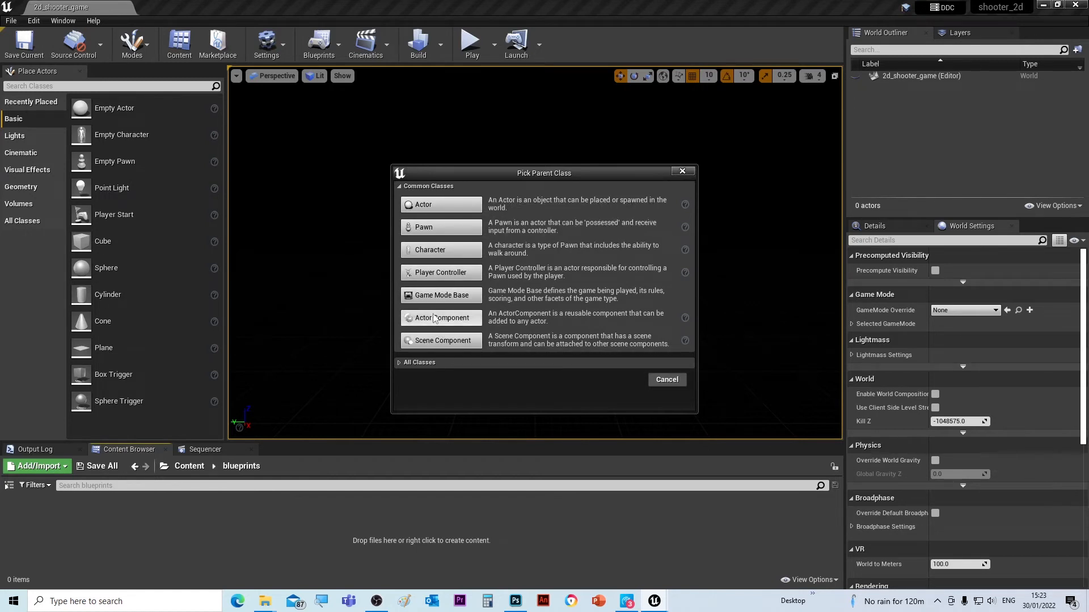
pyautogui.click(439, 295)
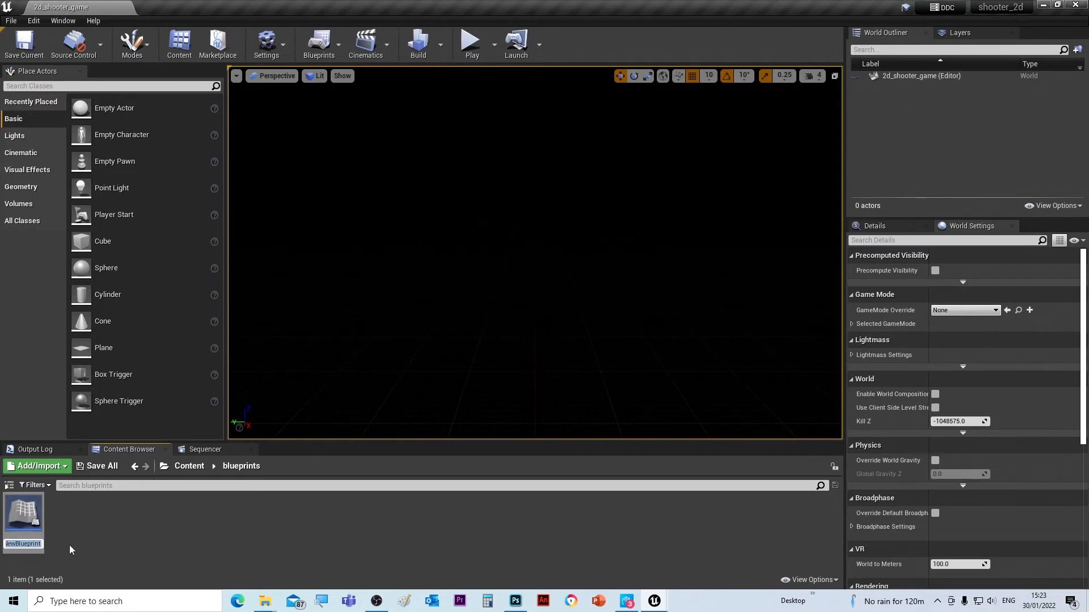
pyautogui.write('2d_')
pyautogui.write('game')
pyautogui.write('mode_')
pyautogui.write('bp')
pyautogui.press('Return')
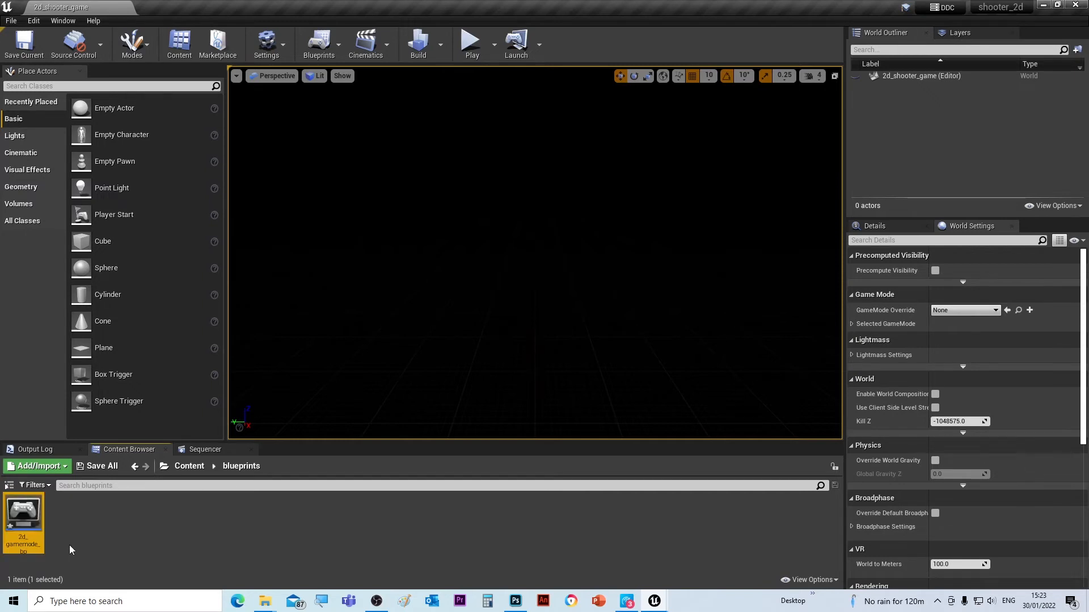
pyautogui.click(102, 467)
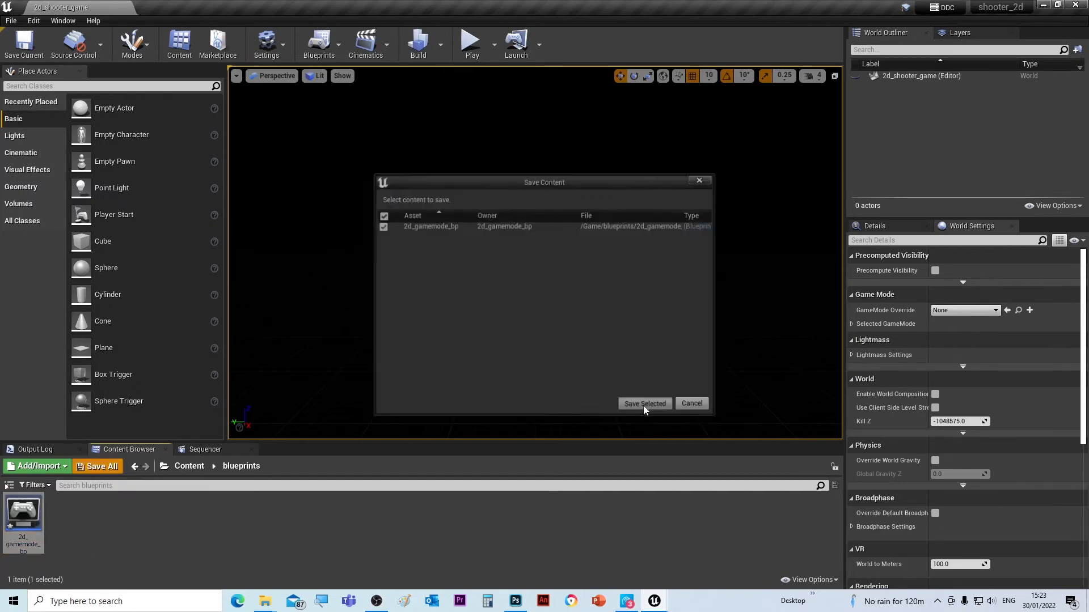
pyautogui.click(644, 405)
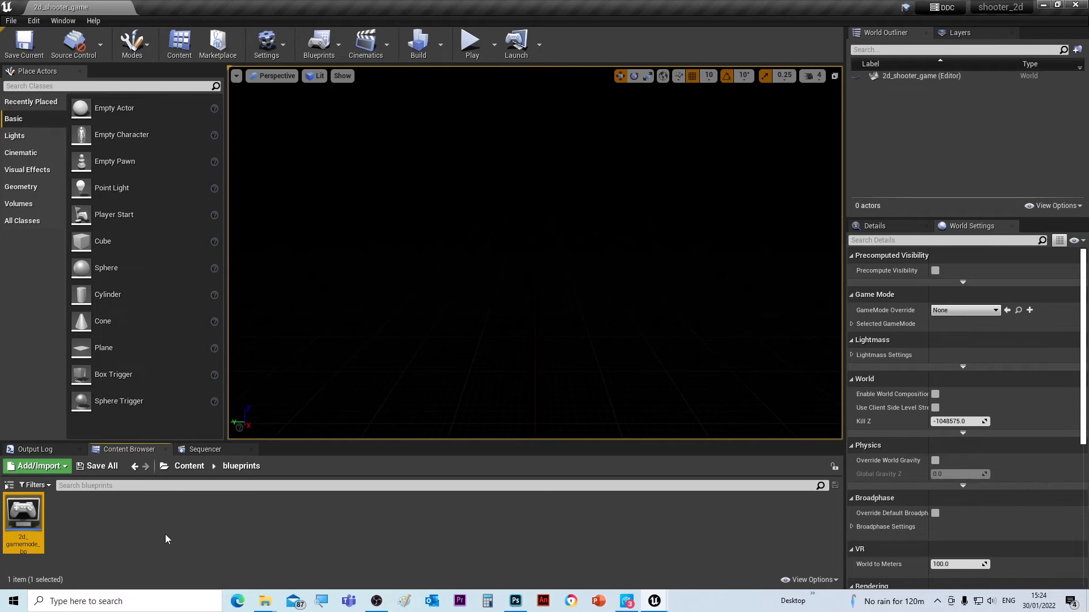
# - Create a Pawn blueprint class named player_craft_bp in blueprints and save it
pyautogui.click(184, 470)
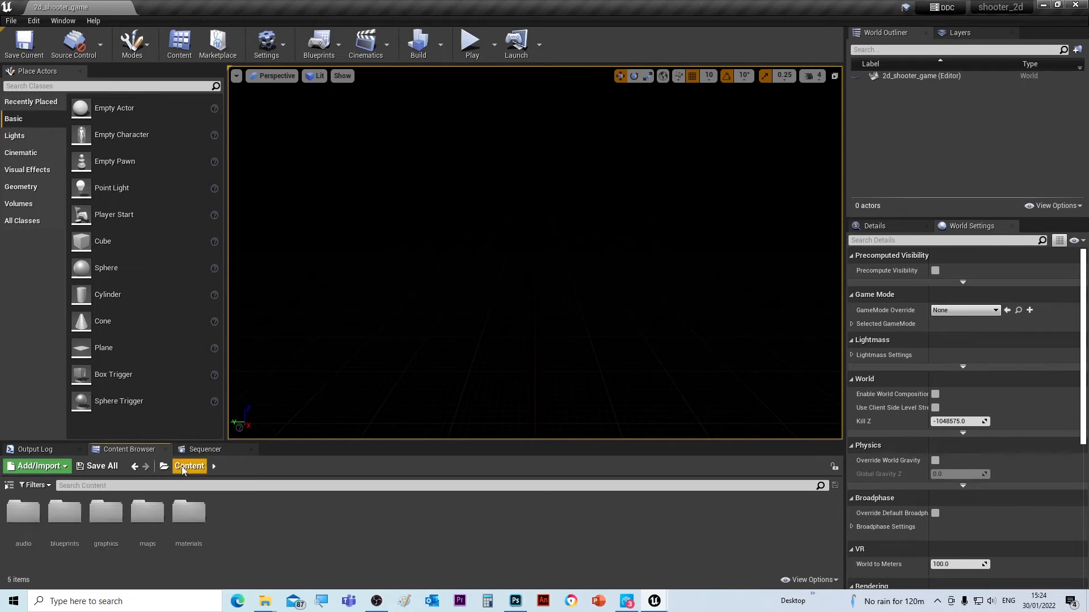
pyautogui.doubleClick(62, 518)
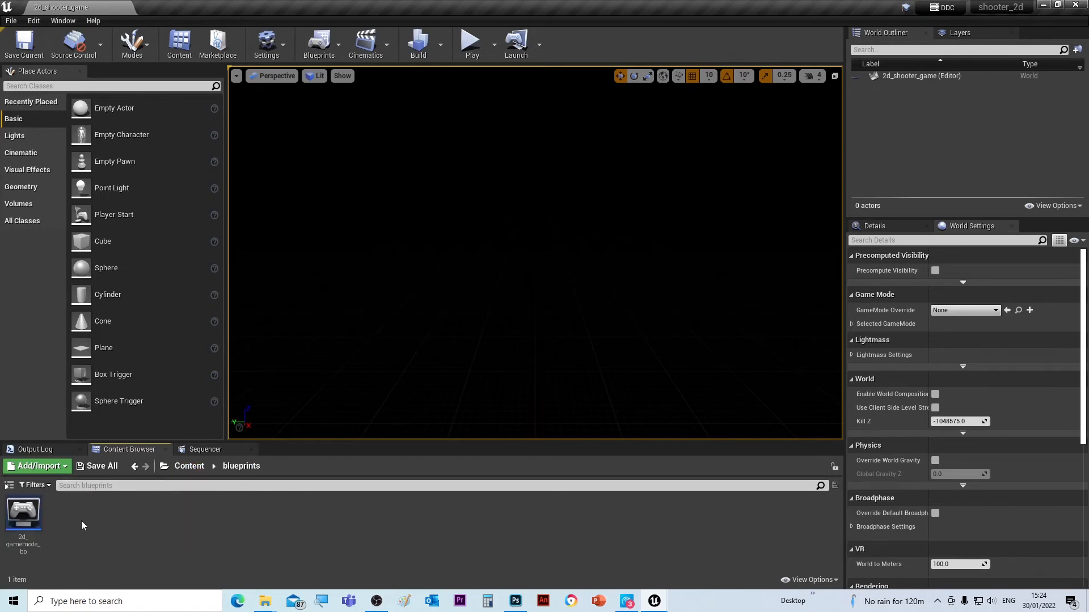
pyautogui.rightClick(82, 519)
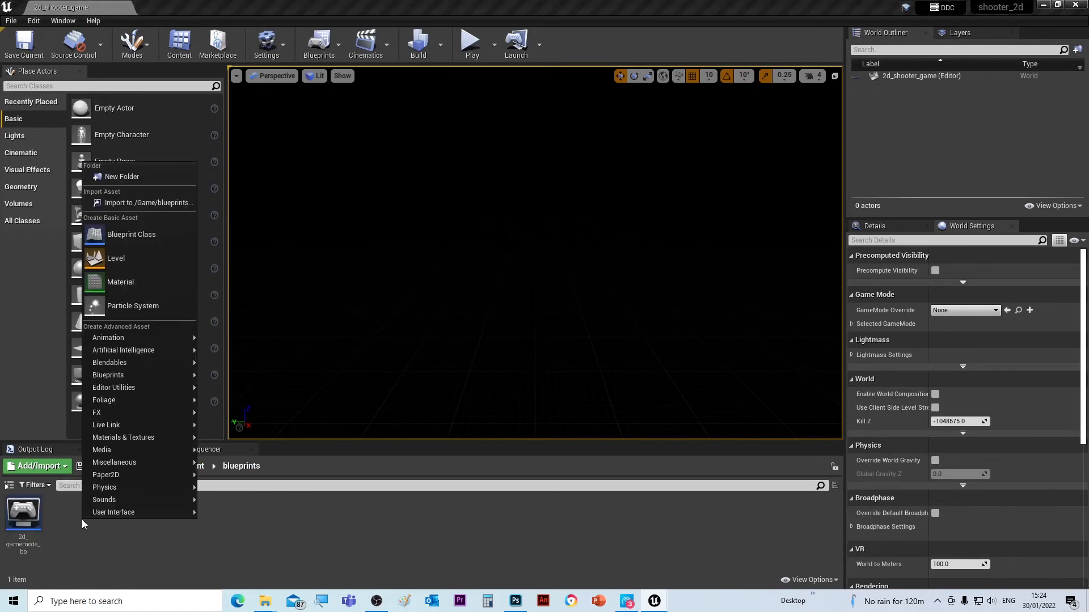
pyautogui.click(105, 236)
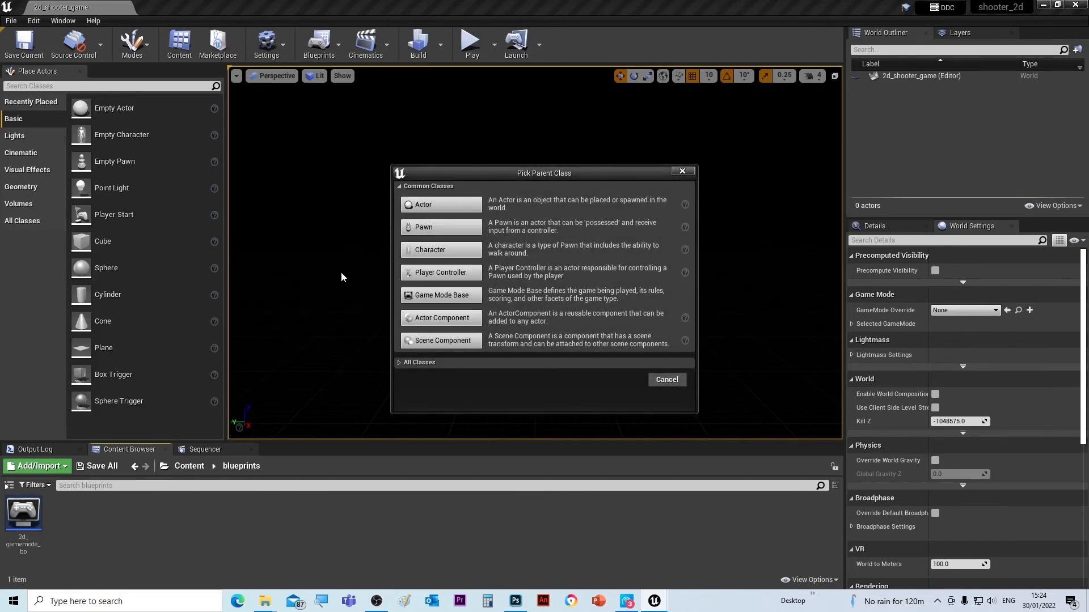
pyautogui.click(437, 227)
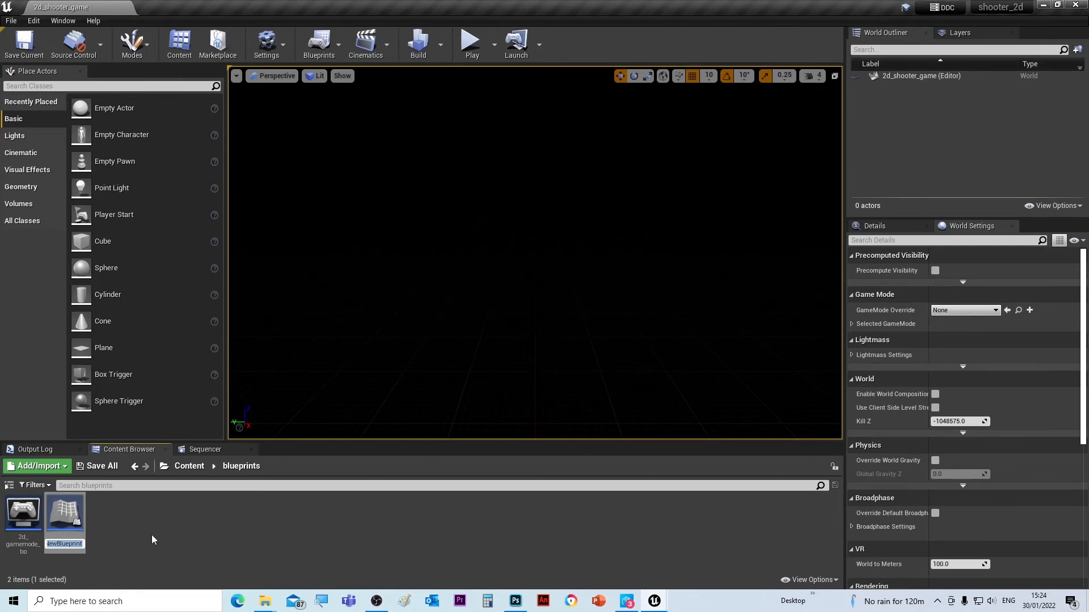
pyautogui.write('player')
pyautogui.write('_')
pyautogui.write('craft')
pyautogui.write('_')
pyautogui.write('bp')
pyautogui.press('Return')
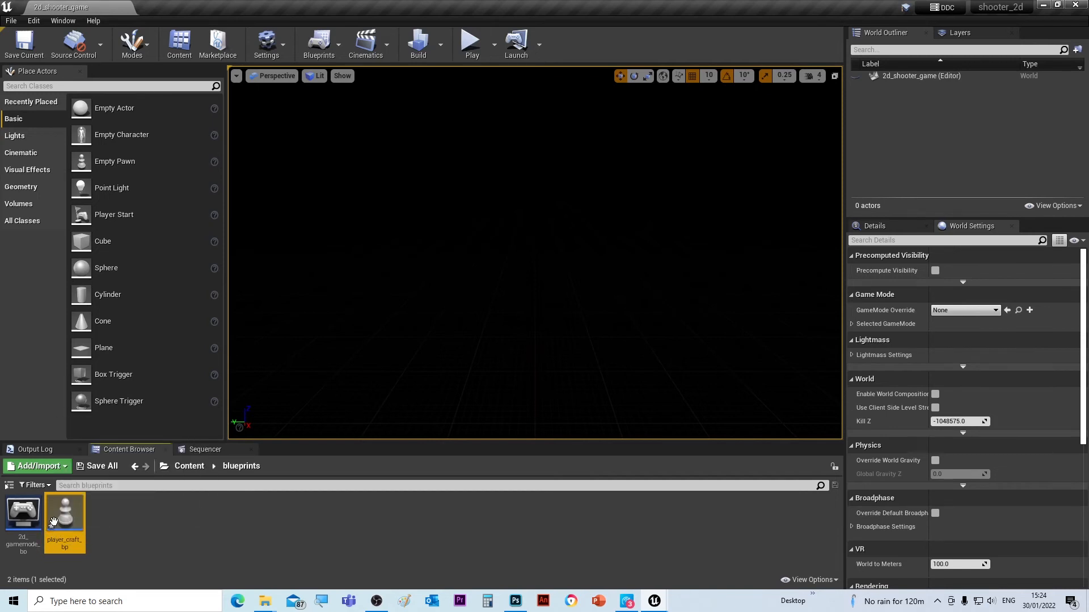
pyautogui.click(103, 470)
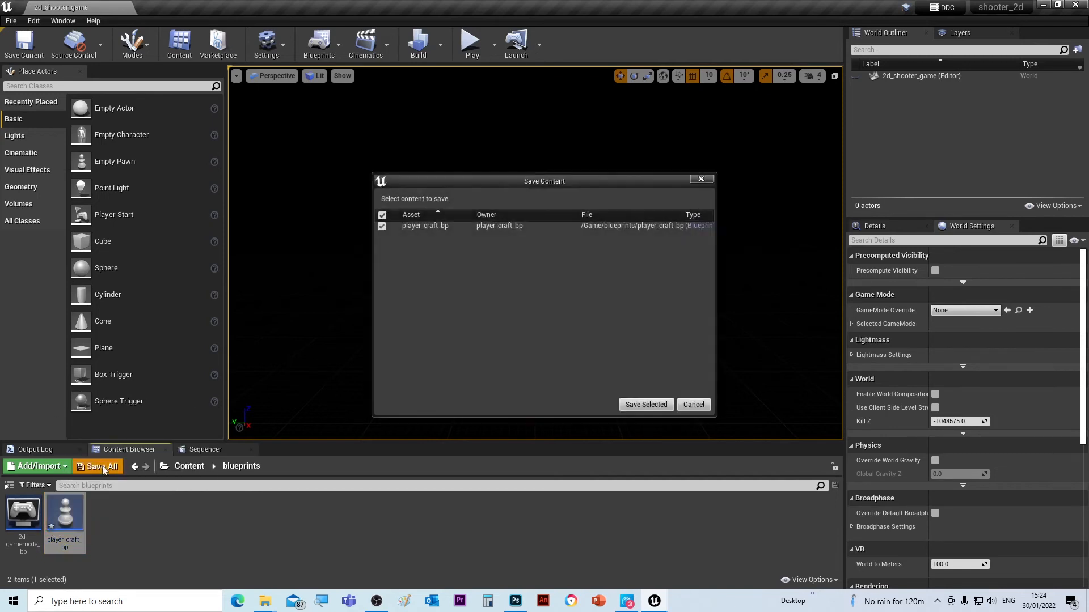
pyautogui.click(627, 407)
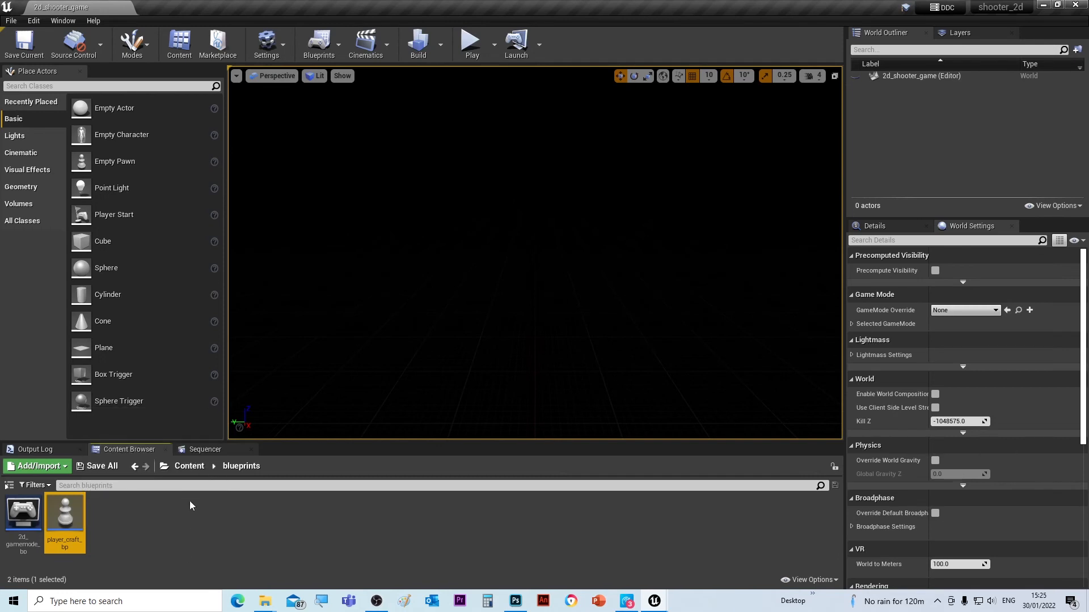
# - Create a folder named GUI in the top-level Content folder
pyautogui.click(182, 468)
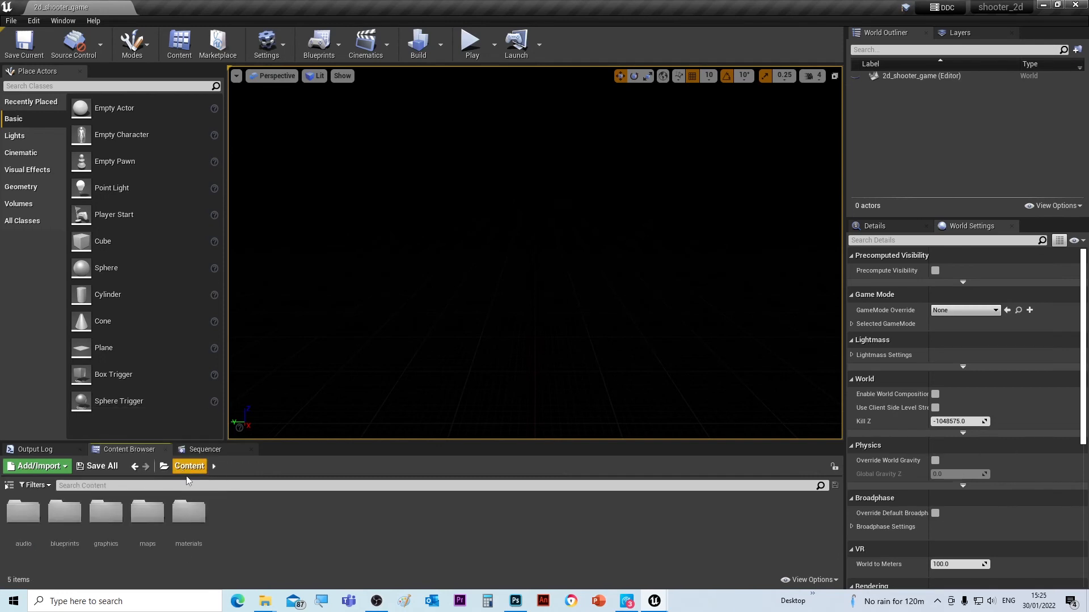
pyautogui.rightClick(240, 517)
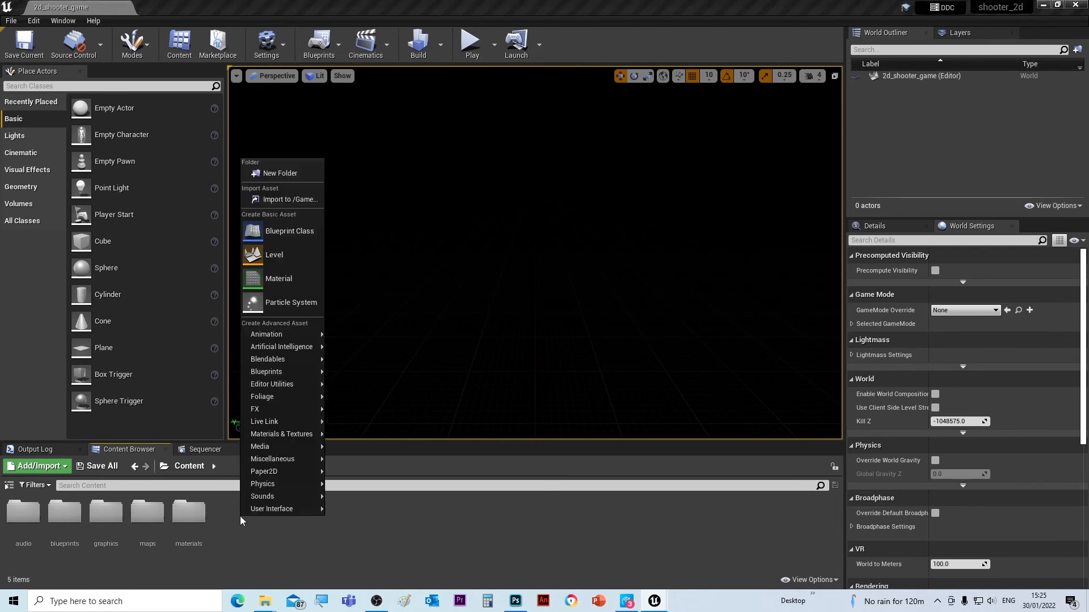
pyautogui.click(265, 178)
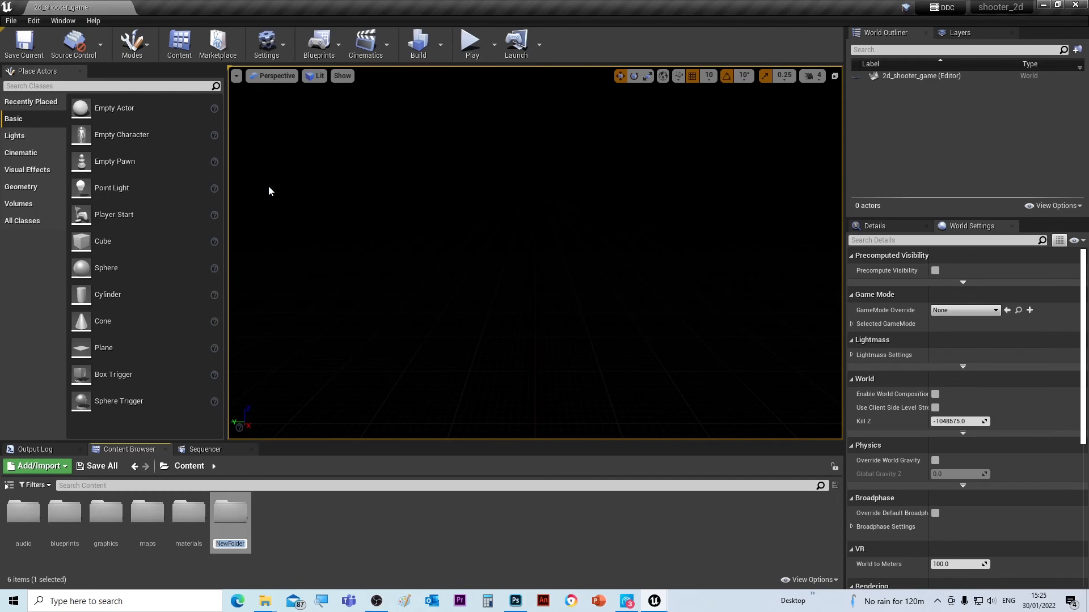
pyautogui.write('GUI')
pyautogui.press('Return')
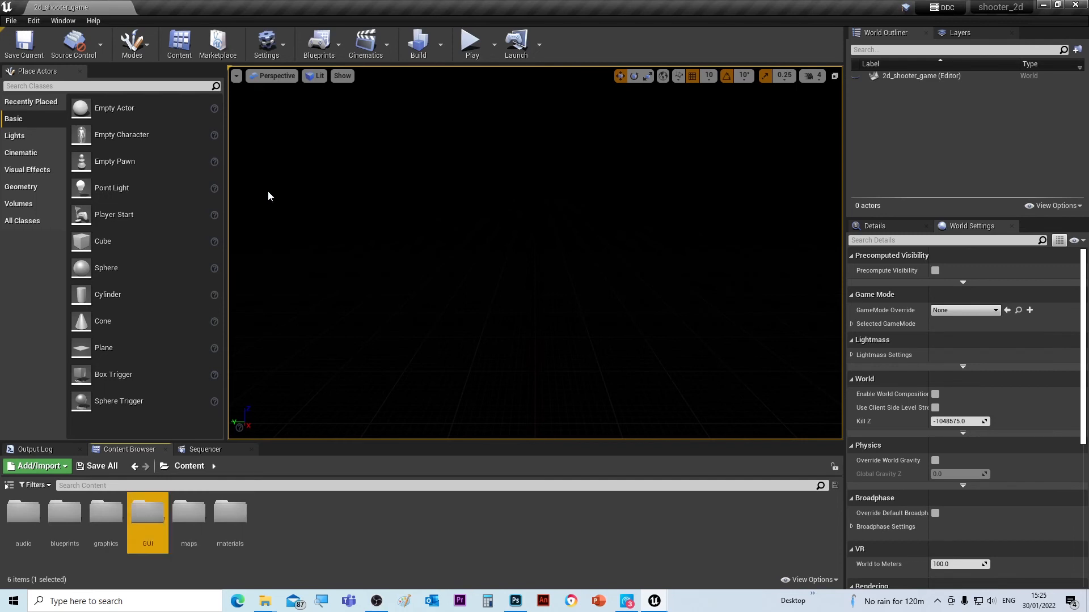
# - Inside the GUI folder, create a Widget Blueprint named start_menu_WD
pyautogui.doubleClick(147, 506)
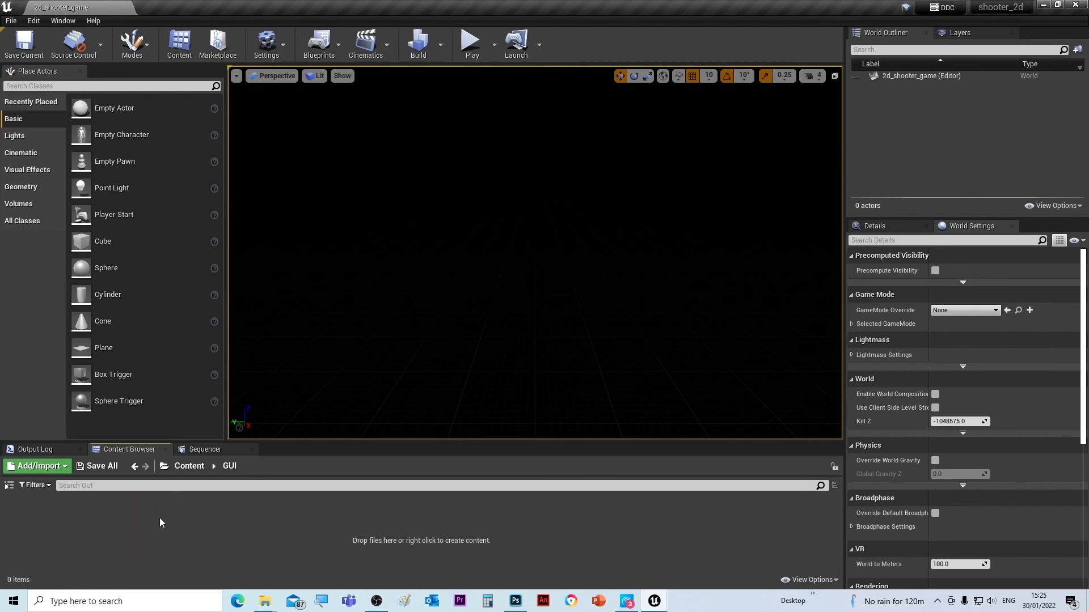
pyautogui.rightClick(117, 520)
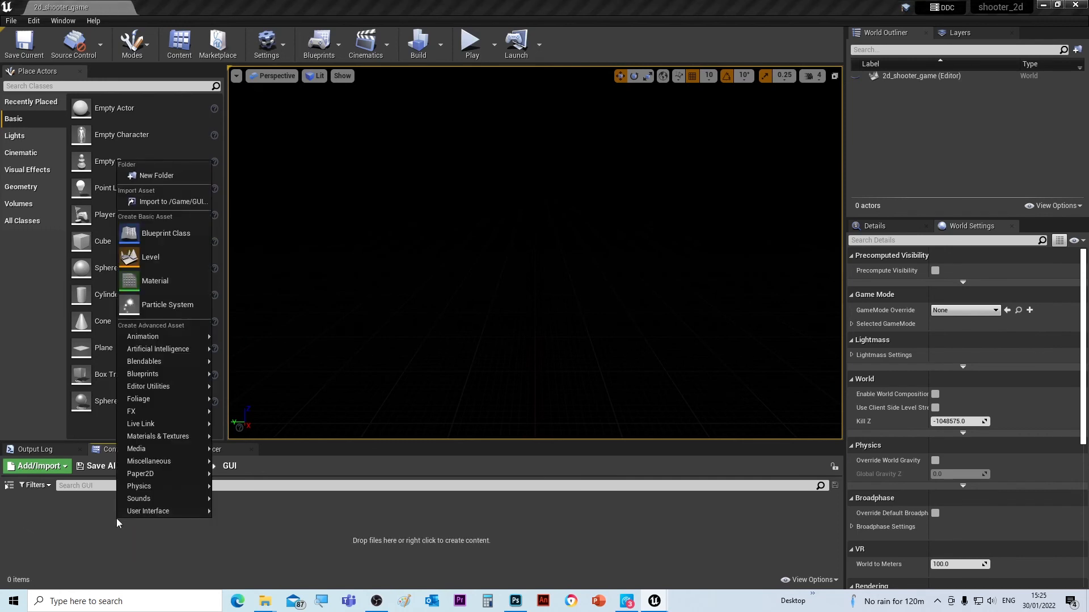
pyautogui.moveTo(127, 516)
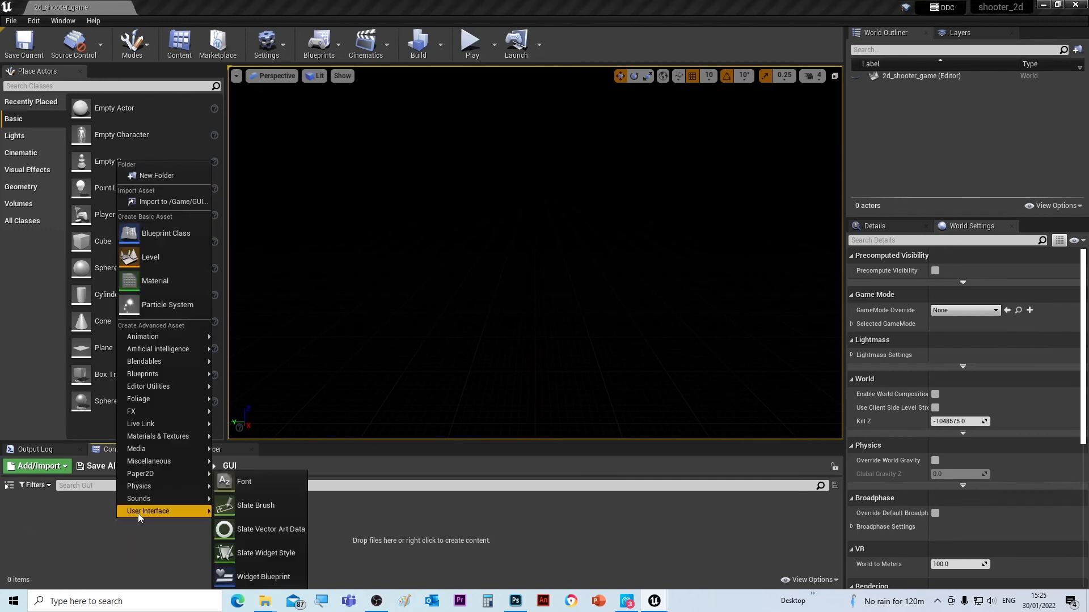
pyautogui.click(248, 576)
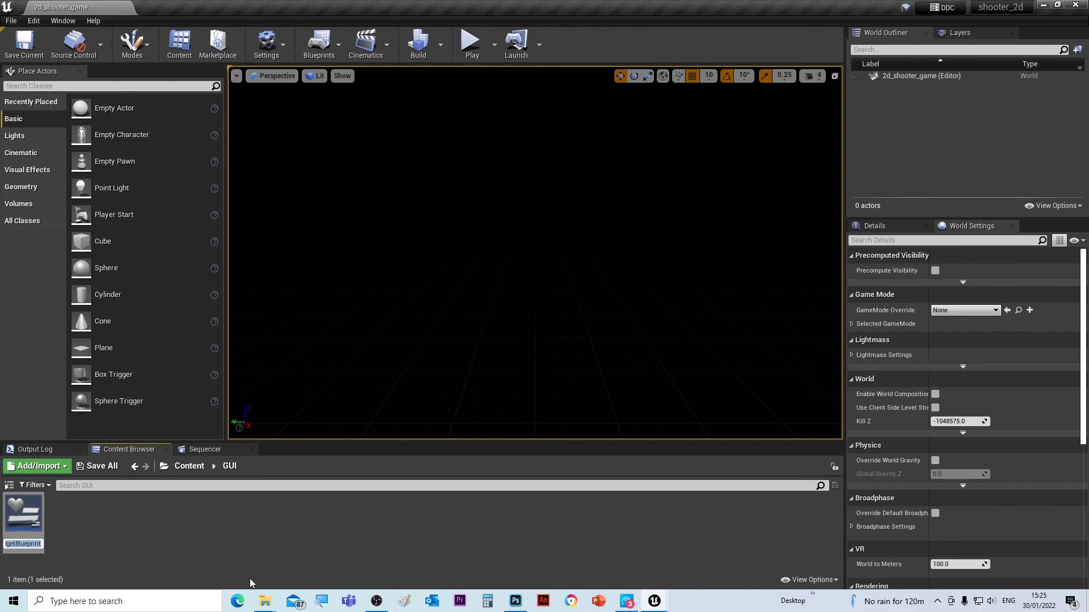
pyautogui.write('start')
pyautogui.write('_')
pyautogui.write('menu')
pyautogui.write('_')
pyautogui.write('WD')
pyautogui.press('Return')
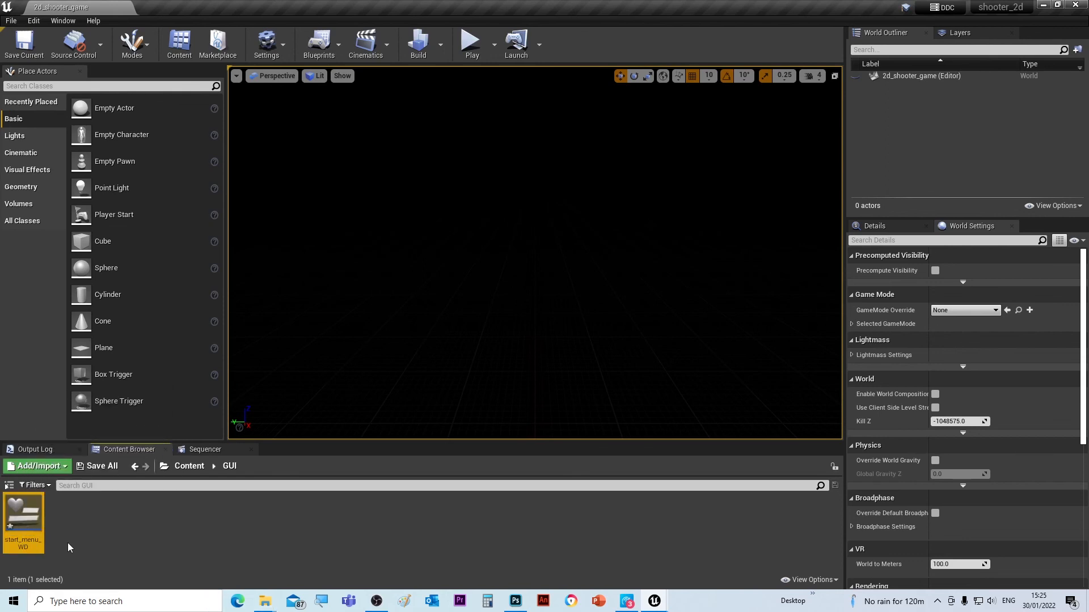
# - Save the start_menu_WD widget blueprint and return to the top-level Content folder
pyautogui.click(102, 468)
pyautogui.click(677, 421)
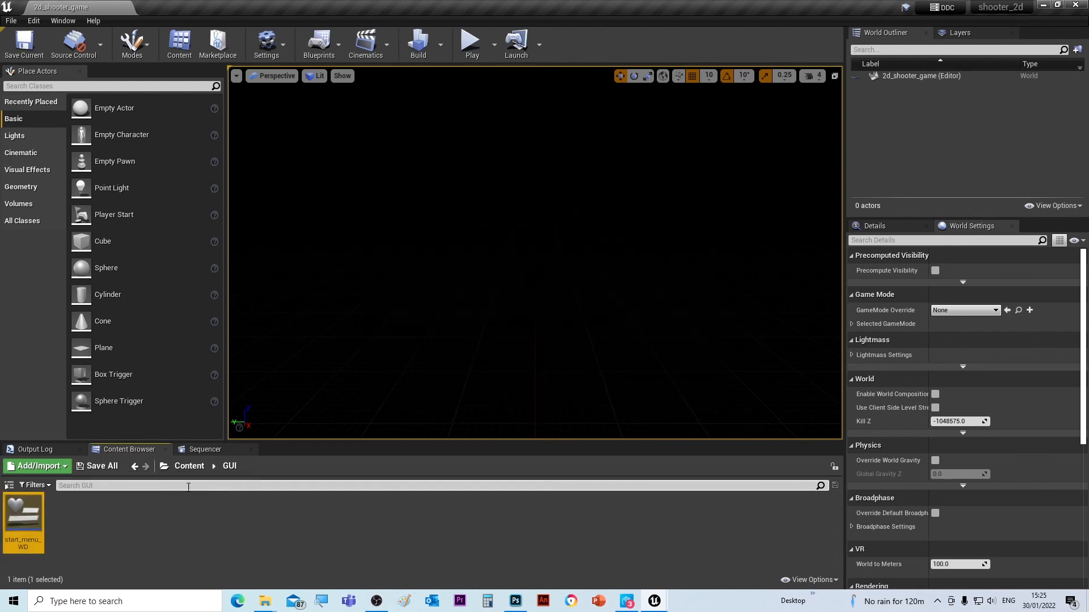
pyautogui.click(189, 467)
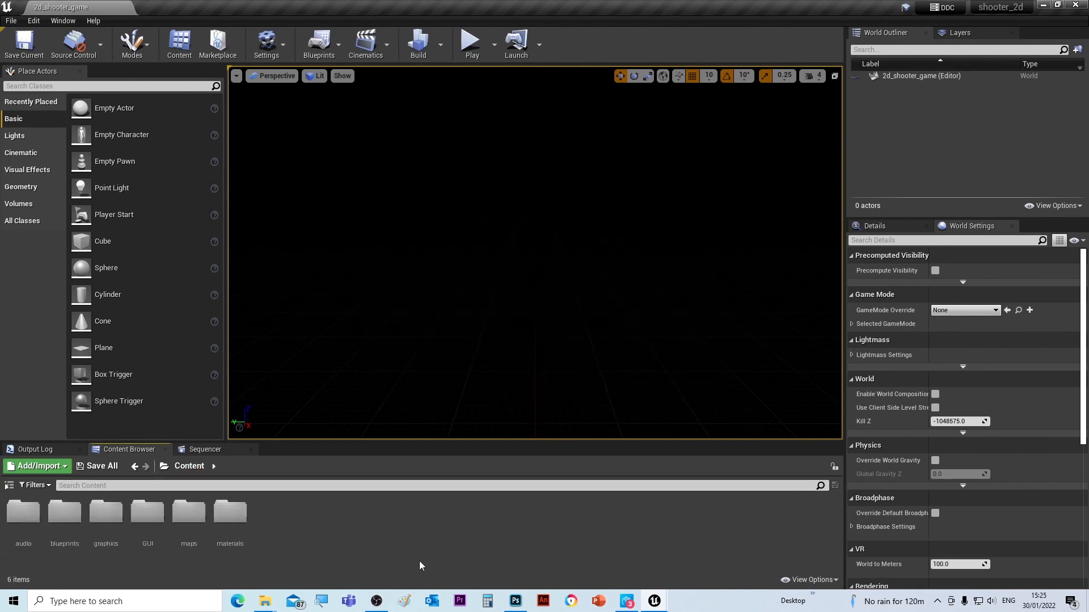